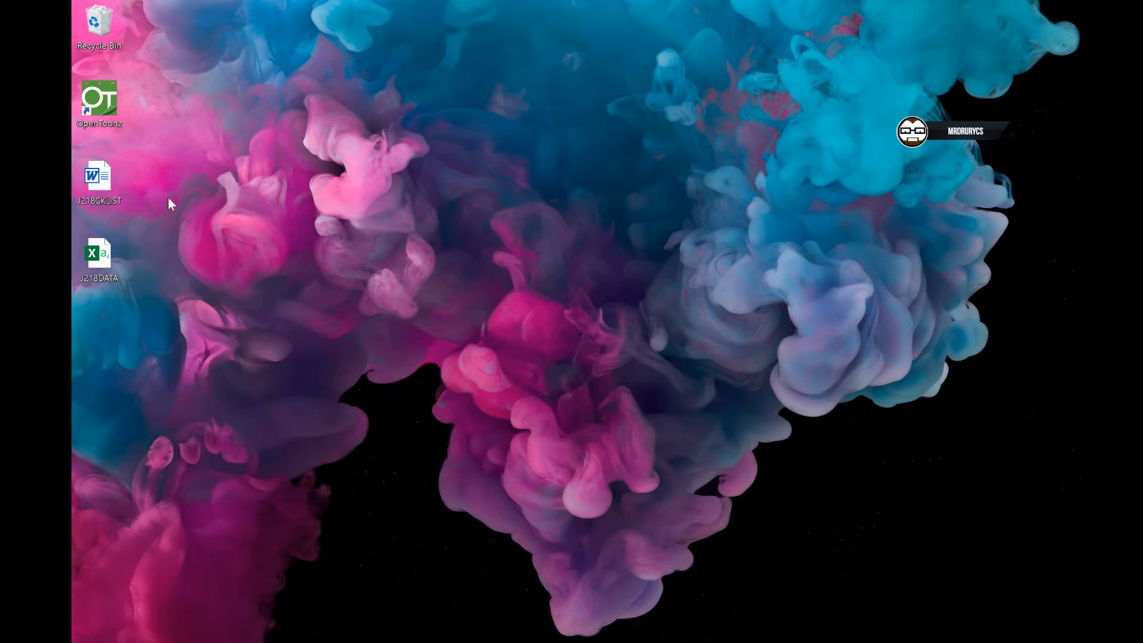
- Review the question paper's placeholder-to-field table and the column headings in the J218DATA spreadsheet
left_click(104, 260)
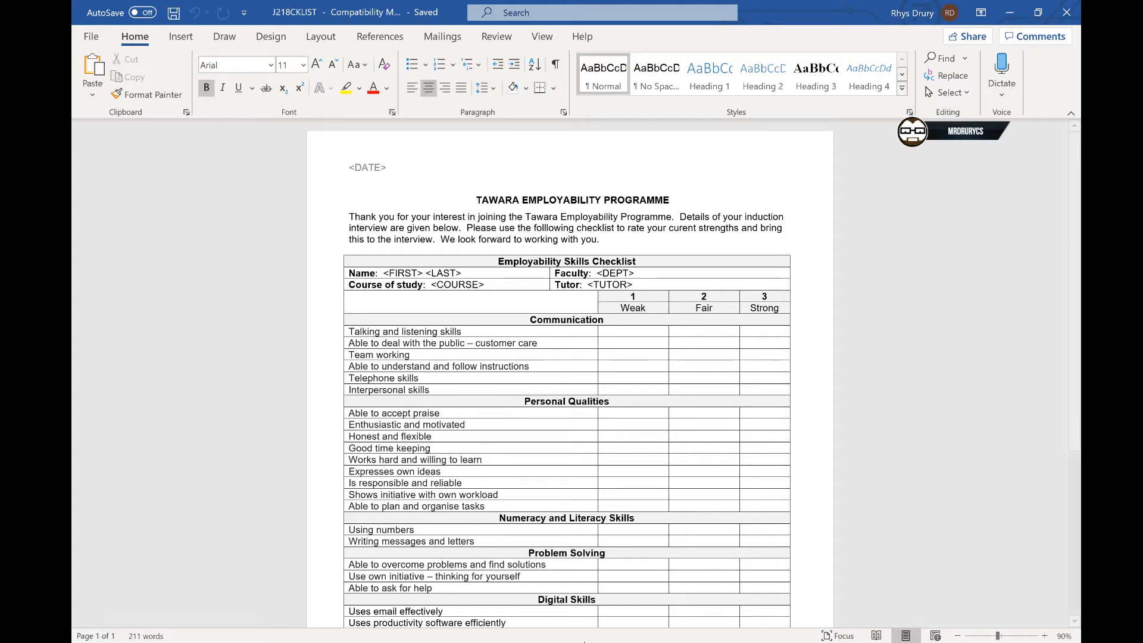
key("alt+Tab")
left_click(337, 183)
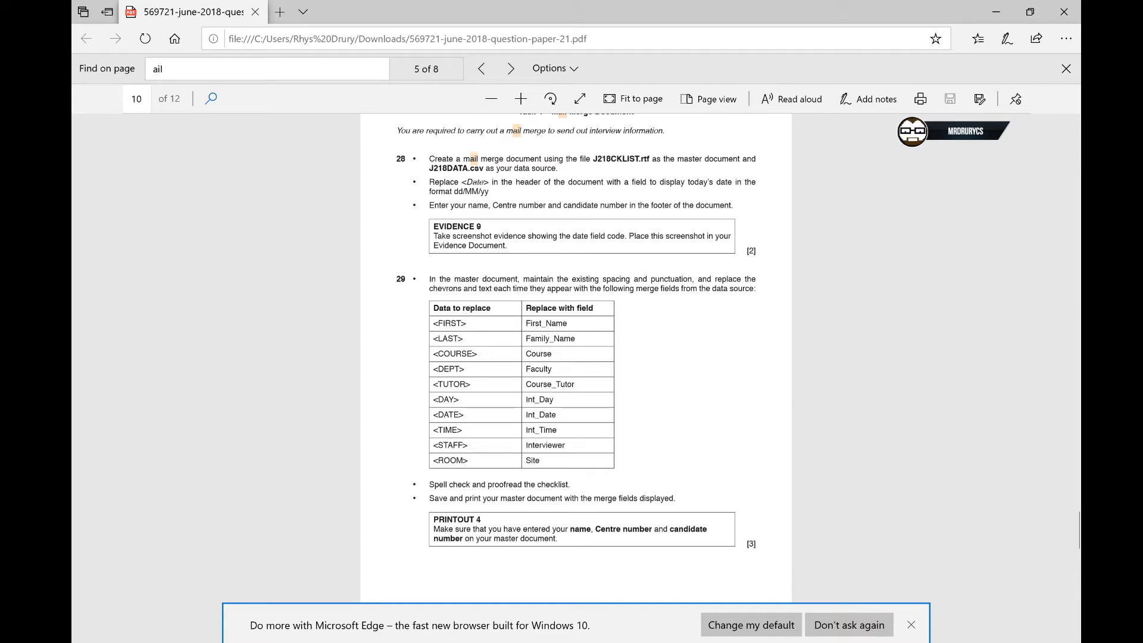
left_click_drag(433, 323, 459, 338)
left_click(449, 338)
double_click(553, 323)
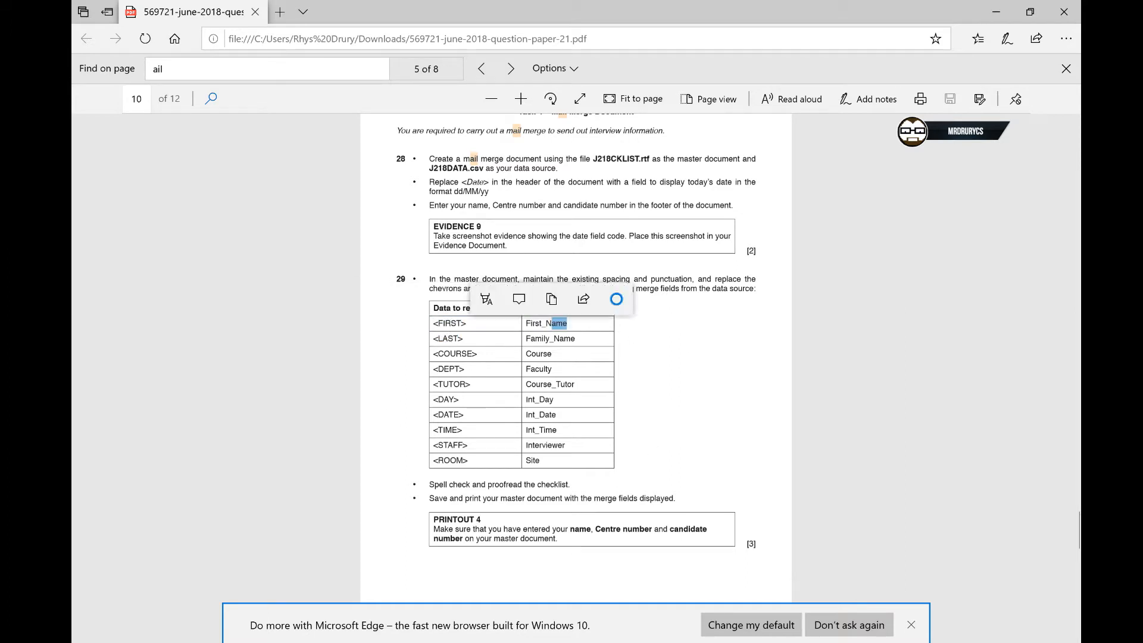
left_click(569, 375)
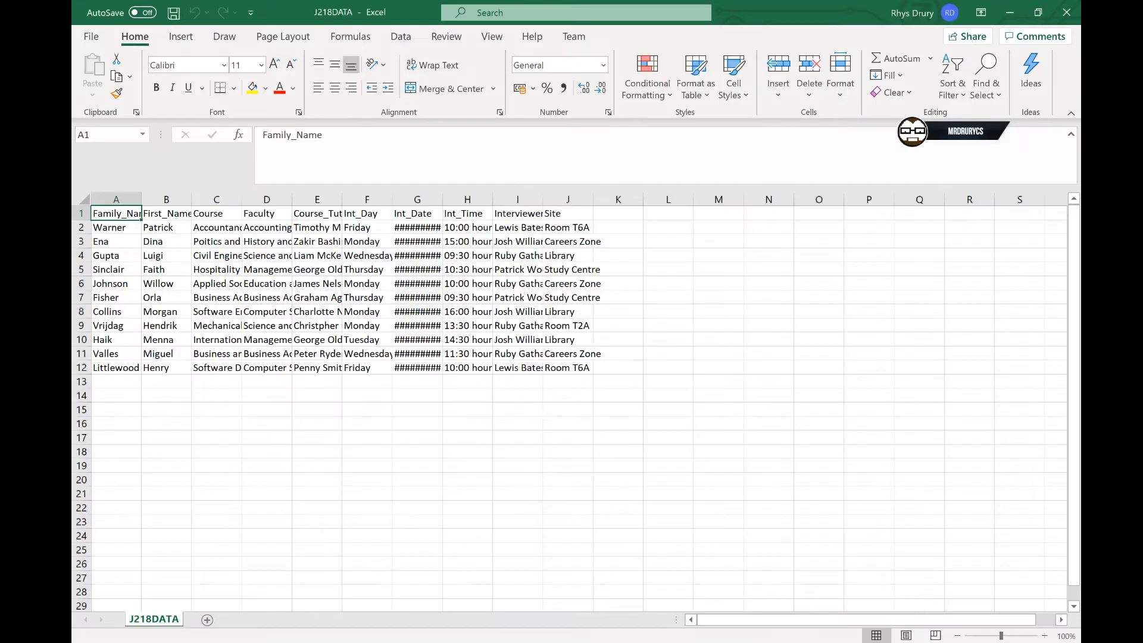
double_click(444, 203)
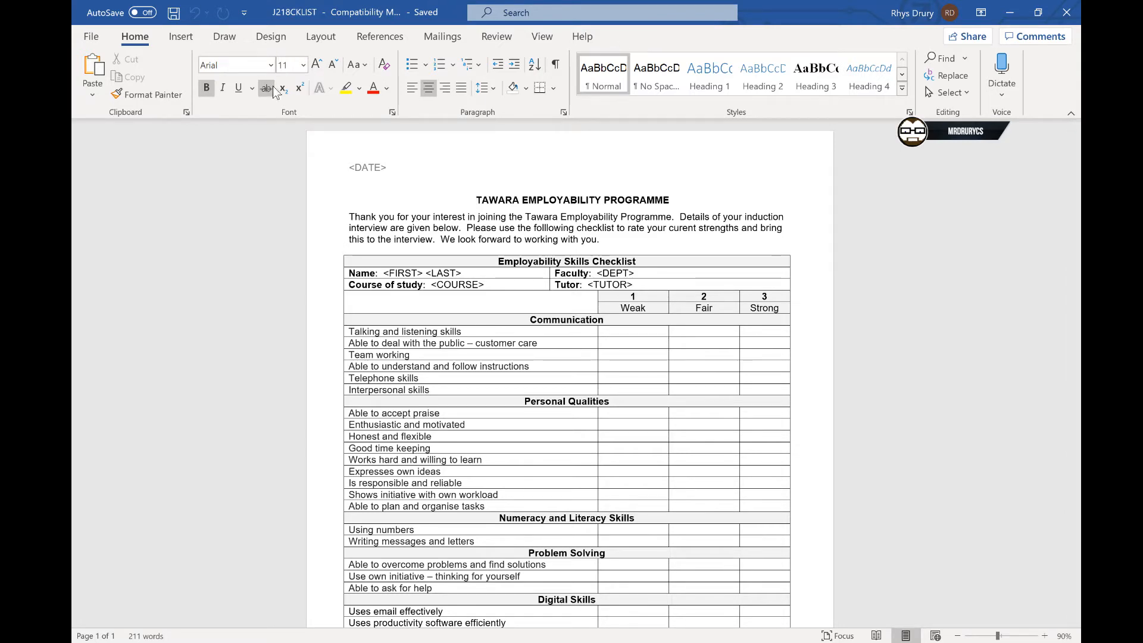
- Start the step-by-step Mail Merge wizard for letters using the current checklist document
left_click(446, 39)
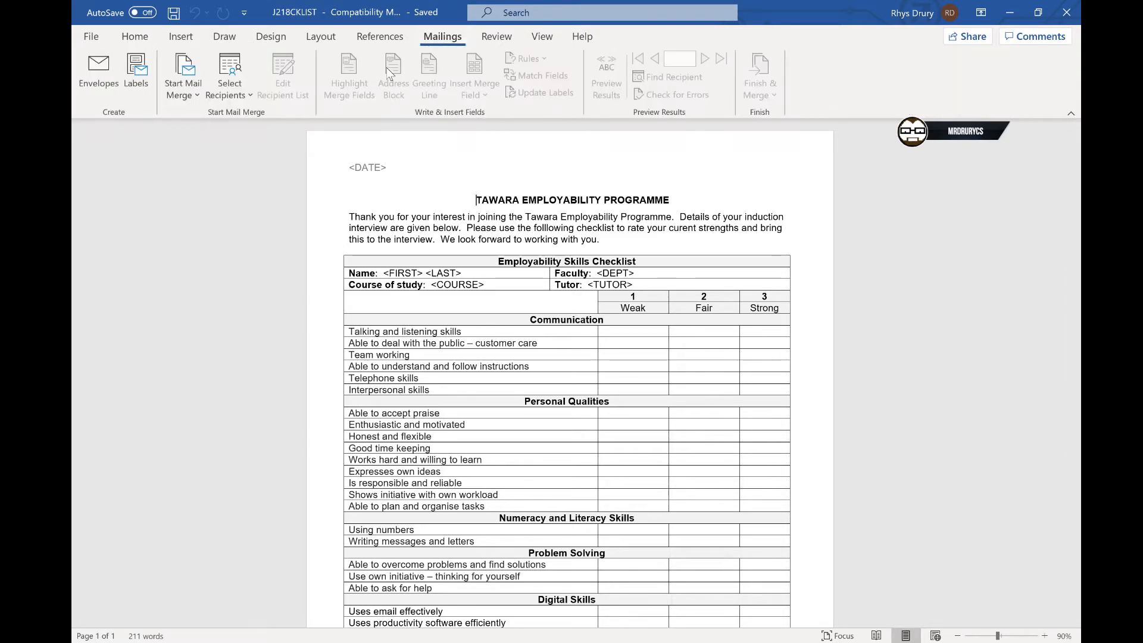
left_click(198, 69)
left_click(198, 69)
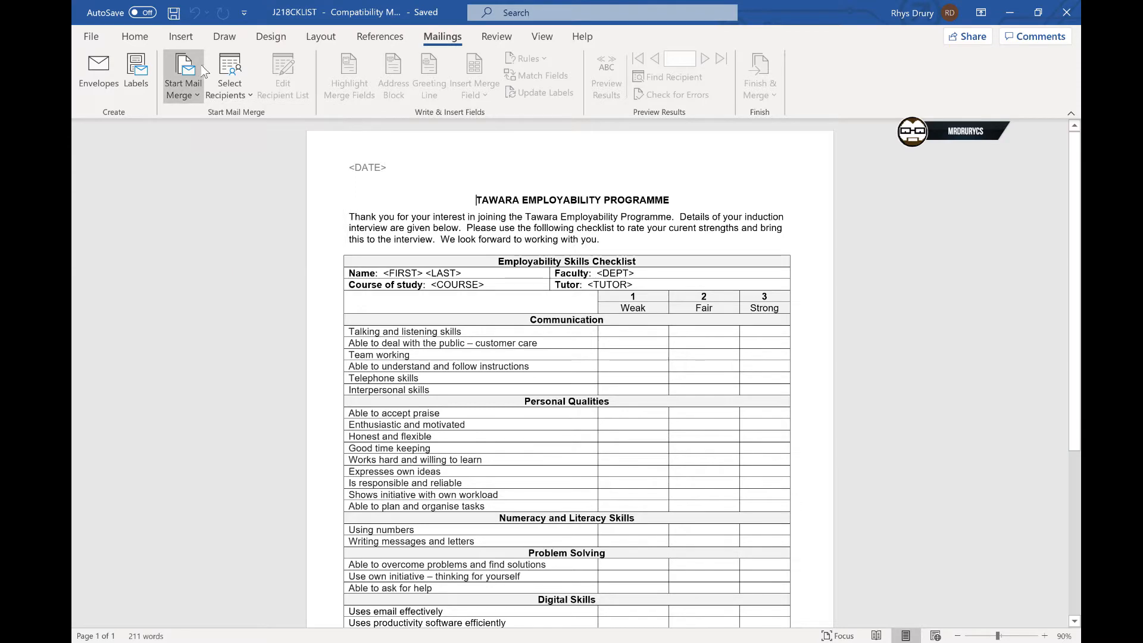
left_click(198, 69)
left_click(235, 252)
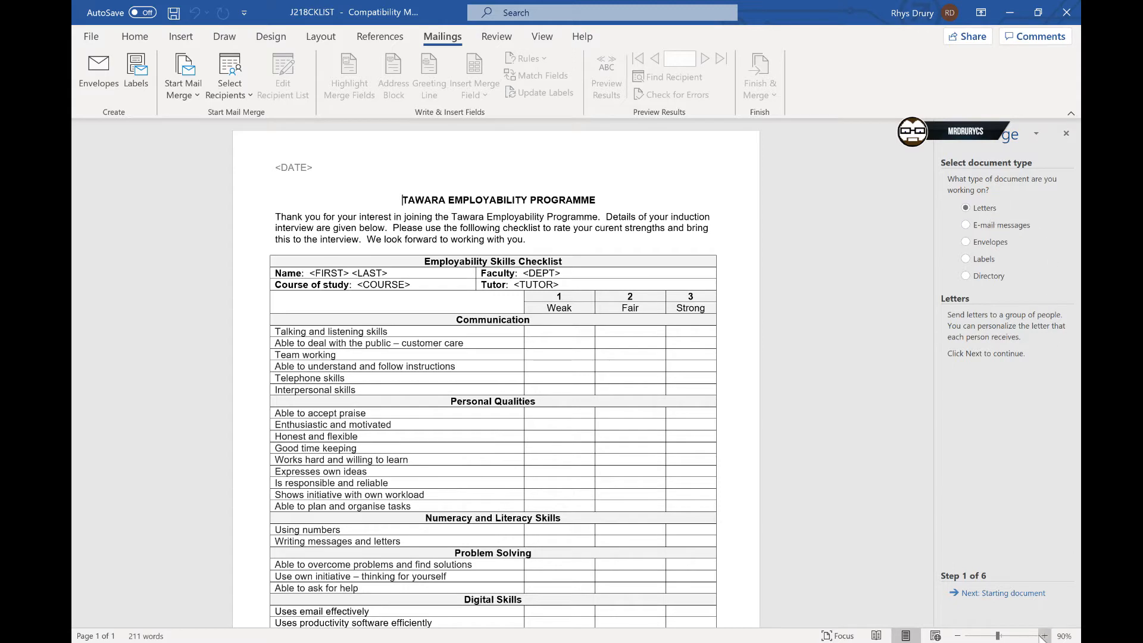
left_click(1022, 595)
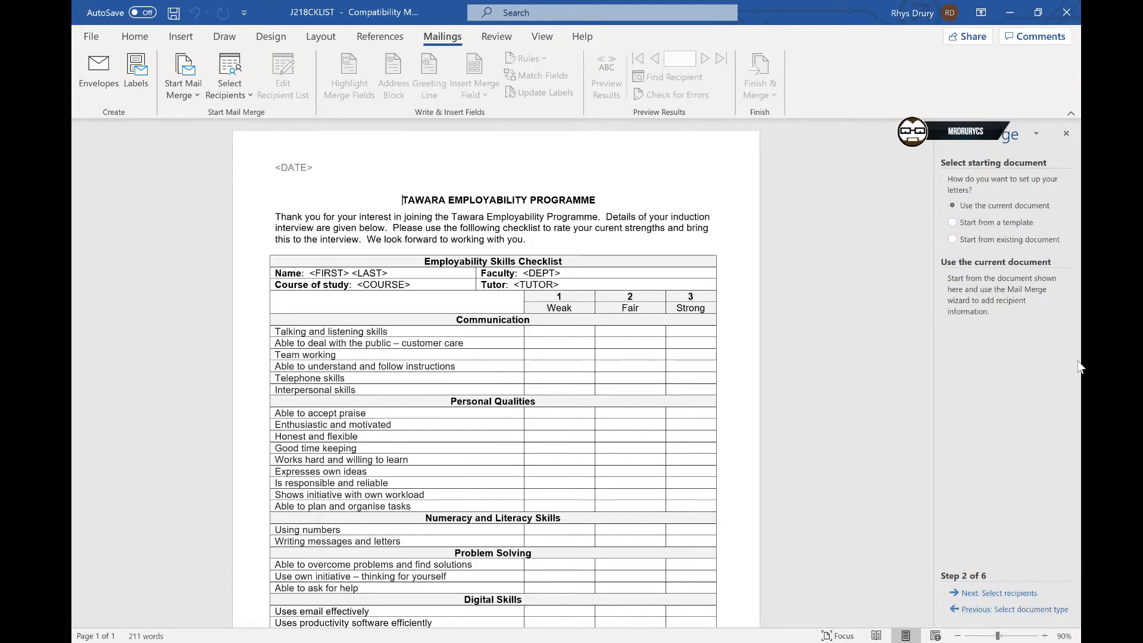
left_click(985, 593)
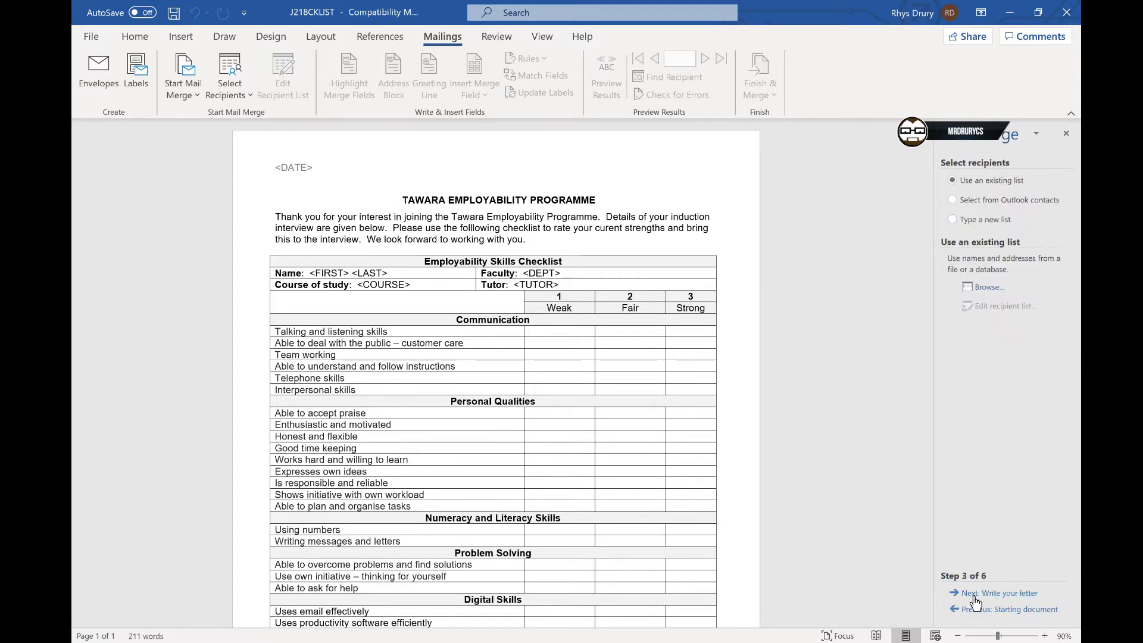
- Select J218DATA.csv on the Desktop as the recipient list, opening a read-only copy, and accept the recipients
left_click(991, 288)
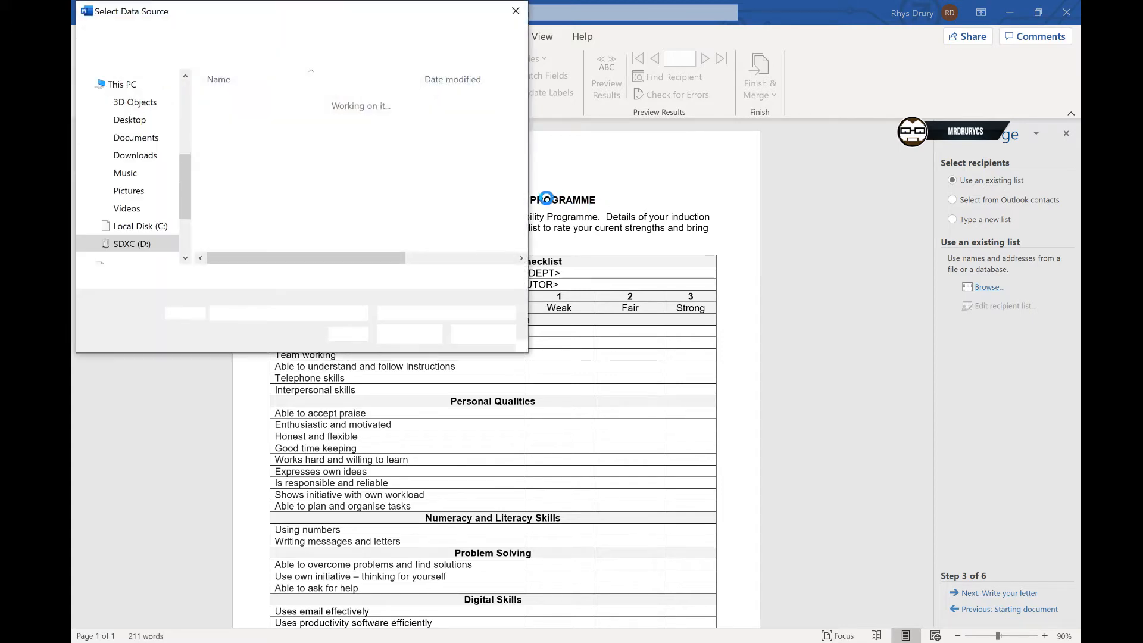
scroll(160, 144, "up", 5)
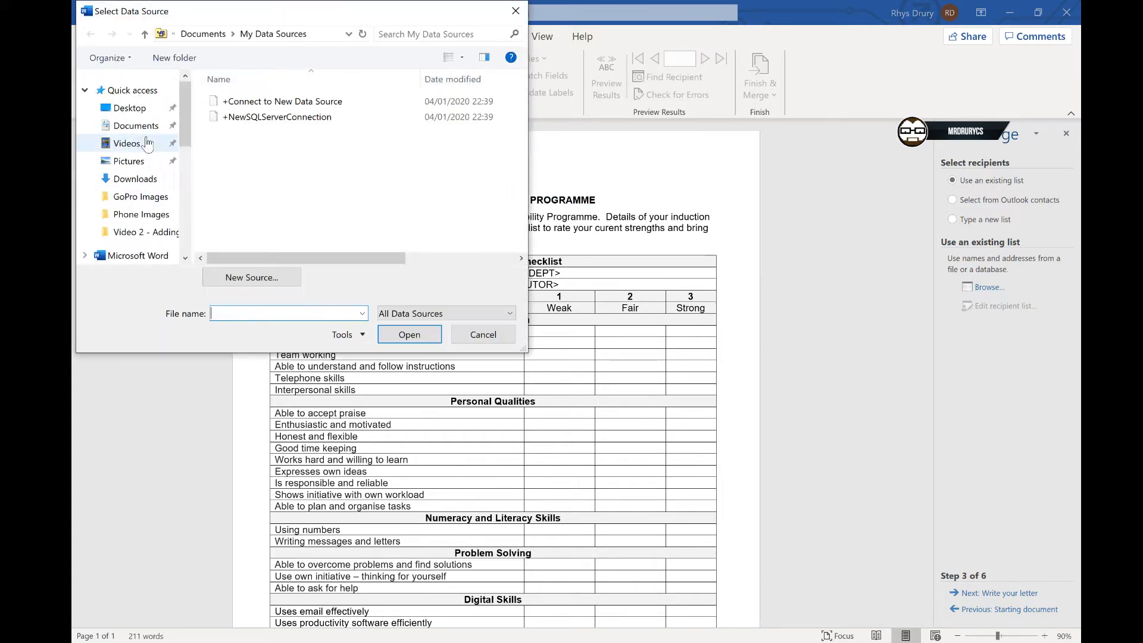
left_click(129, 107)
double_click(263, 115)
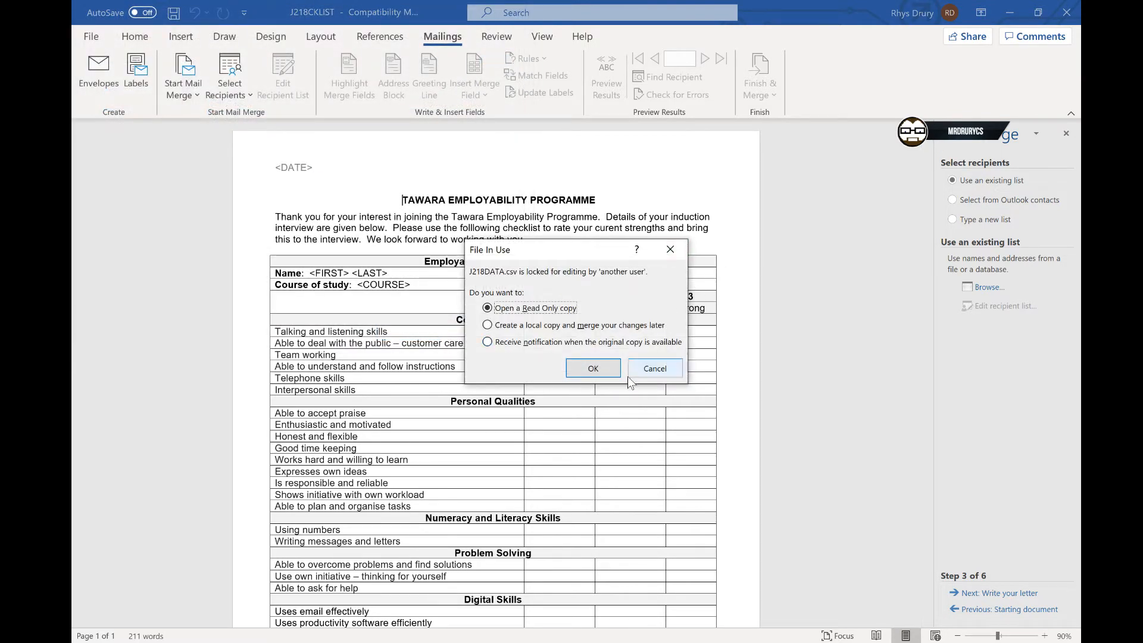
left_click(608, 373)
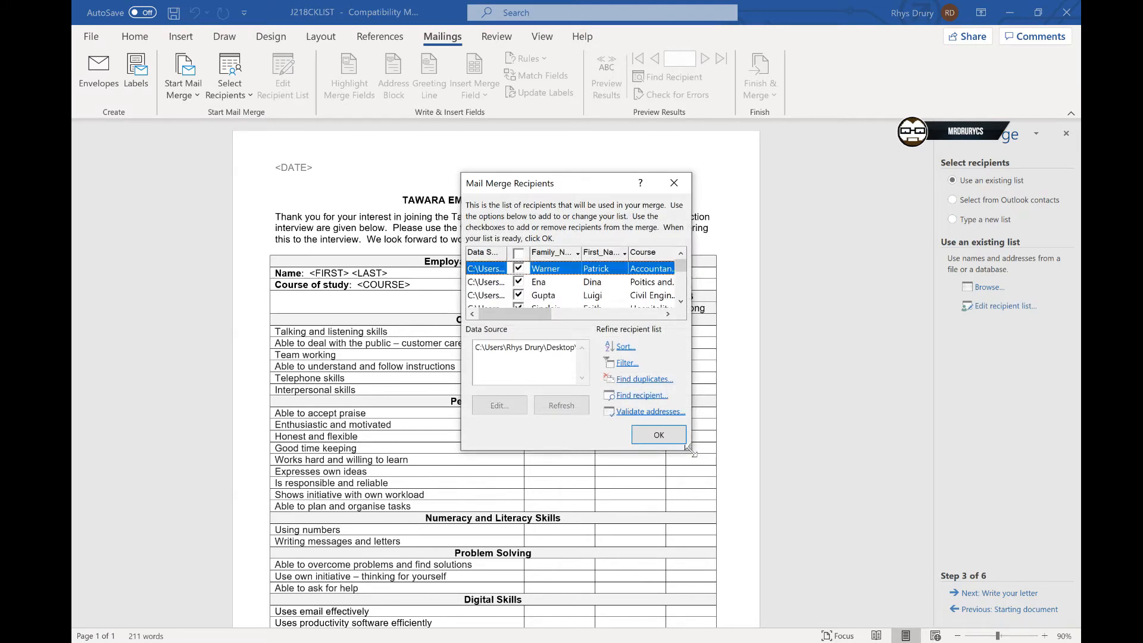
left_click_drag(688, 446, 991, 551)
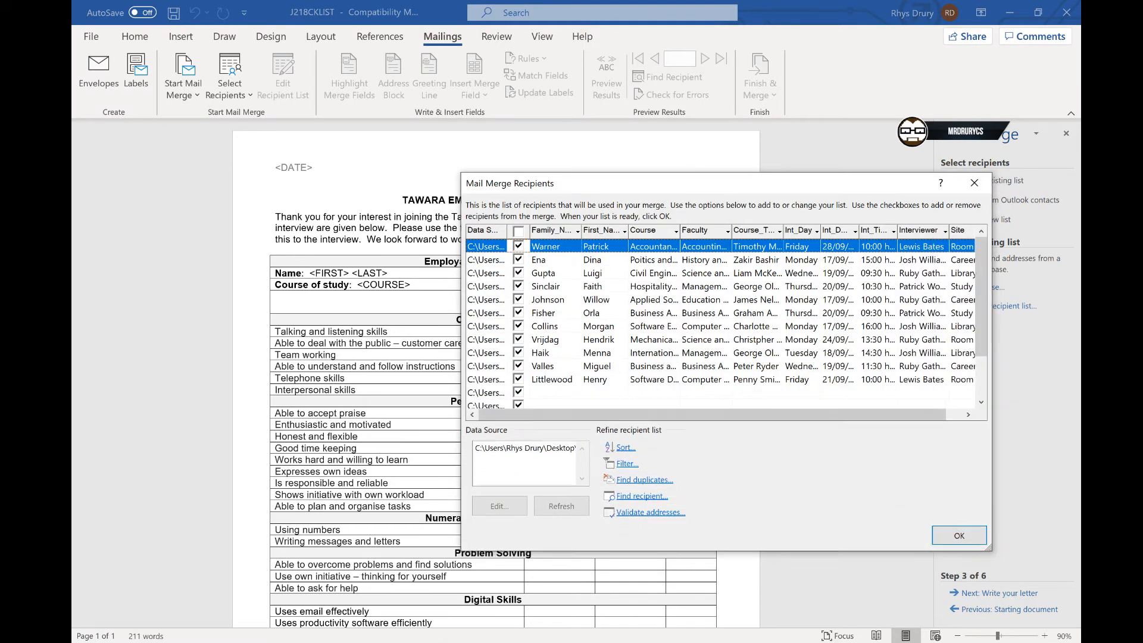
key("alt+Tab")
key("alt+Tab")
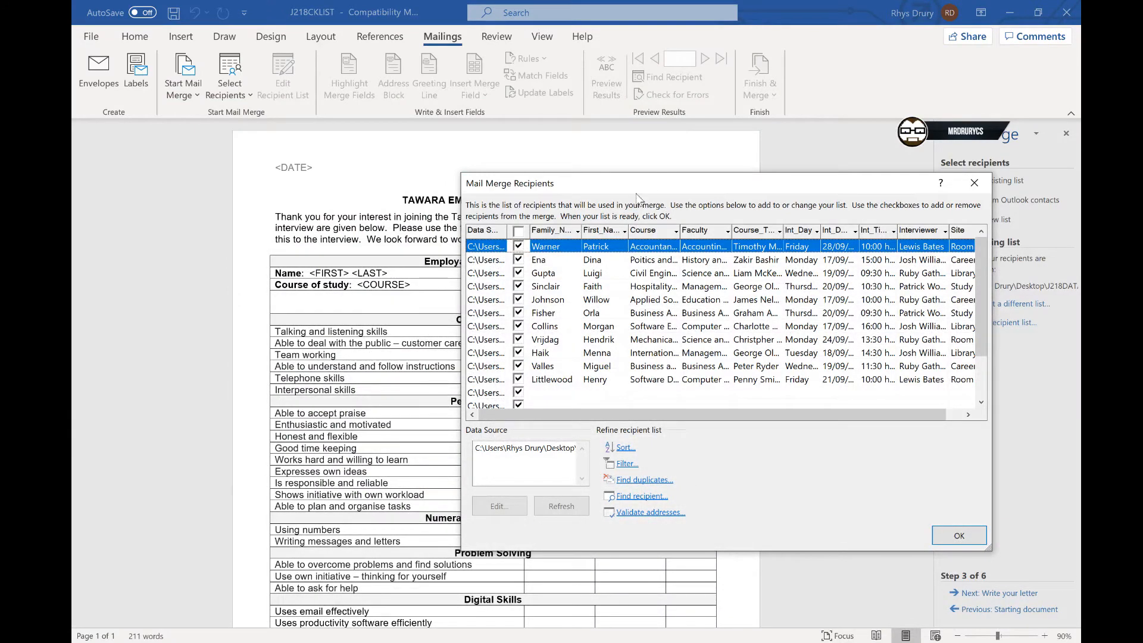
left_click(959, 535)
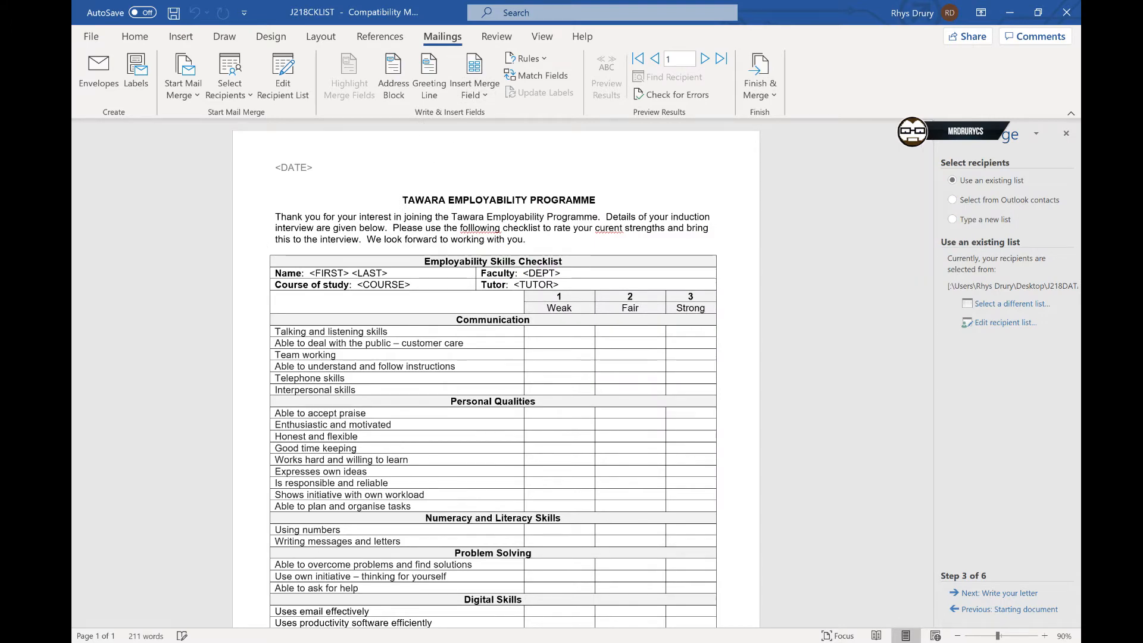
- Arrange the checklist document and the question paper side by side and close the Mail Merge pane
left_click(532, 642)
key("super+Right")
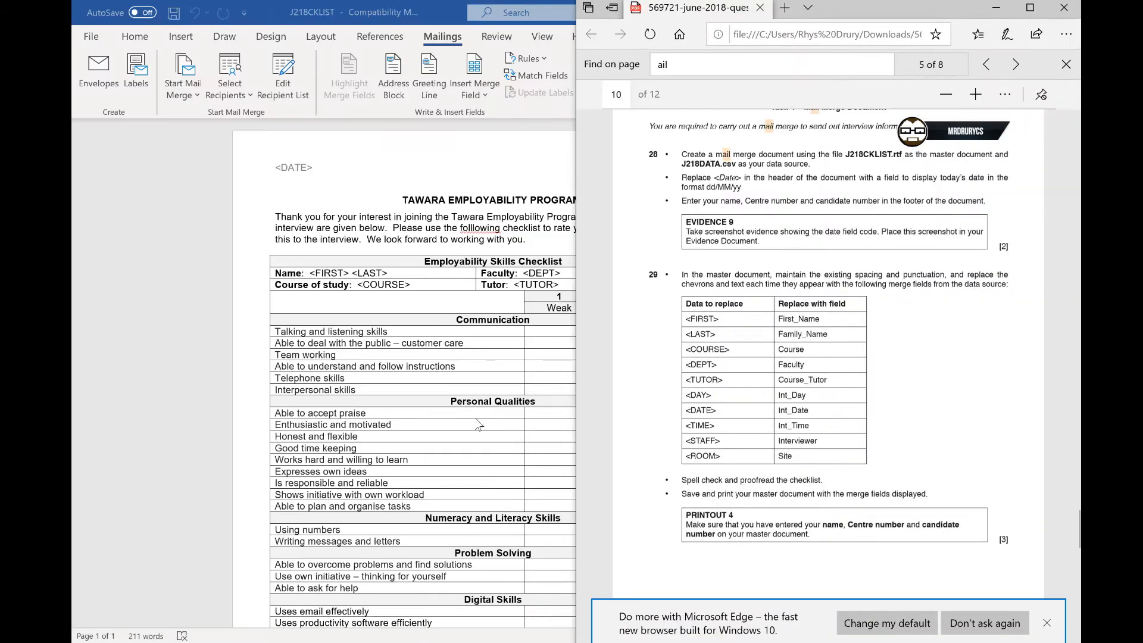
left_click(417, 285)
key("super+Left")
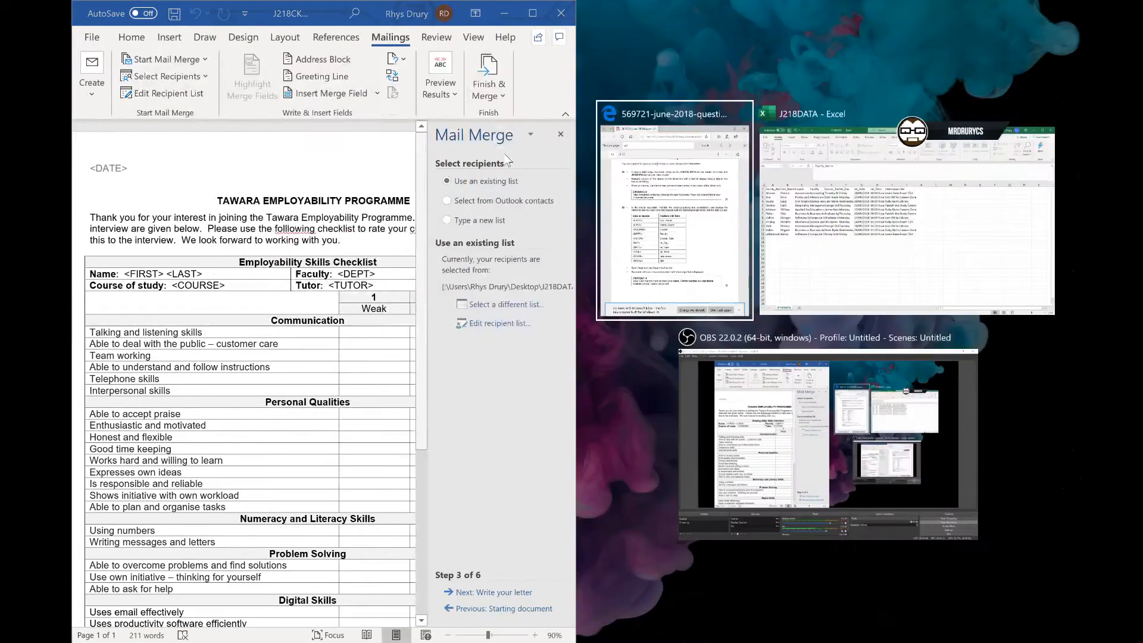
key("Return")
left_click(560, 134)
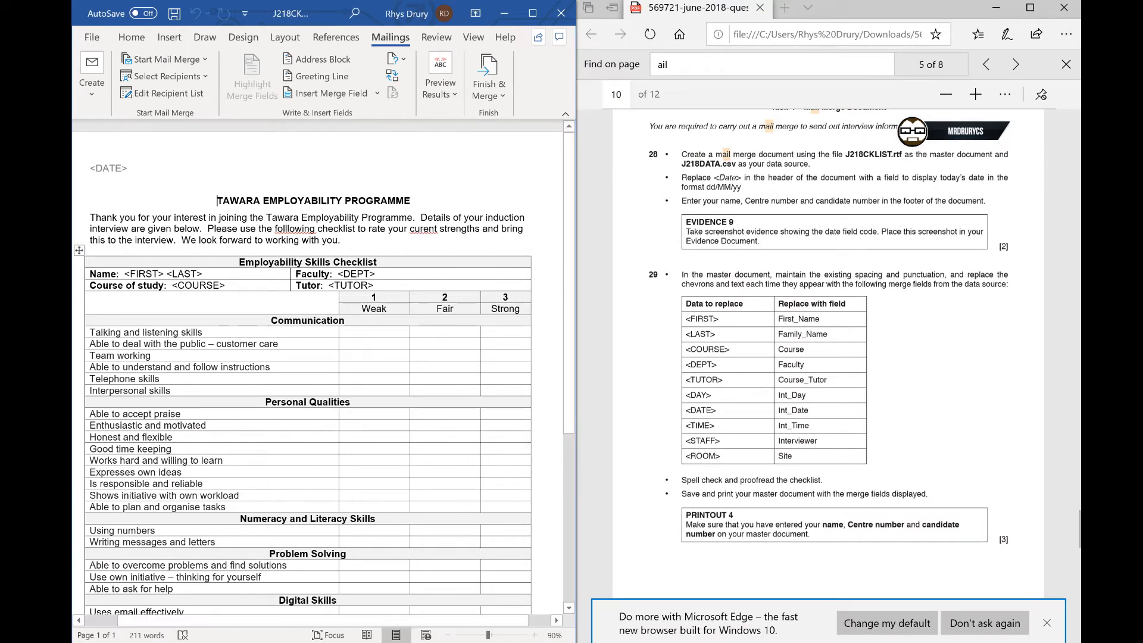
- Replace <FIRST> with the First_Name merge field and insert the Family_Name field after it
left_click_drag(166, 274, 125, 275)
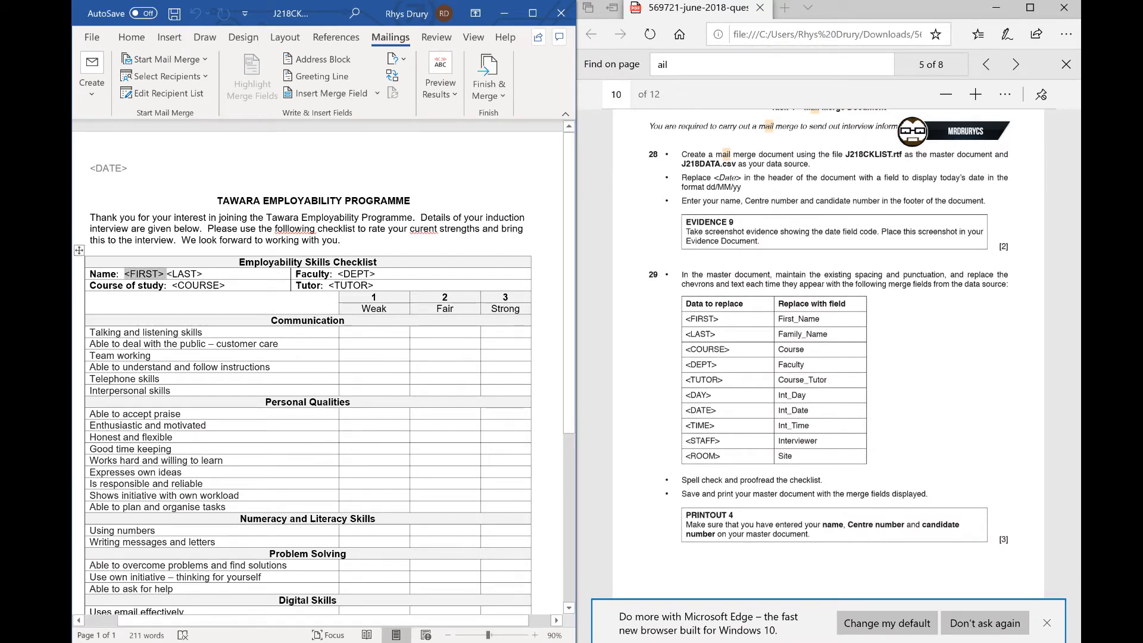
left_click(345, 97)
left_click(265, 271)
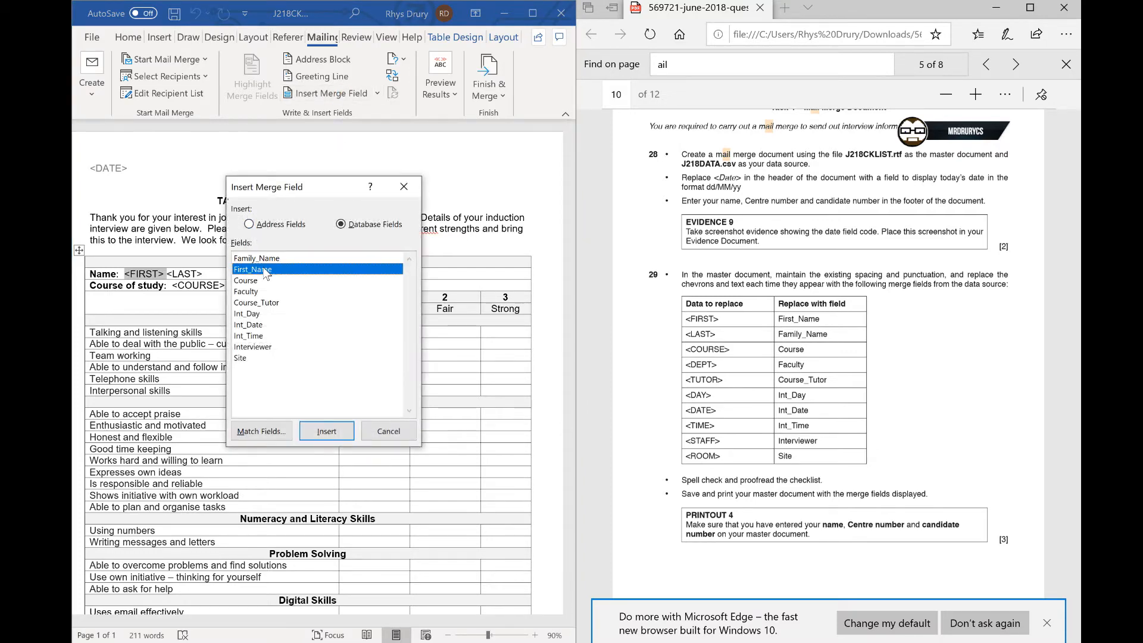
double_click(265, 271)
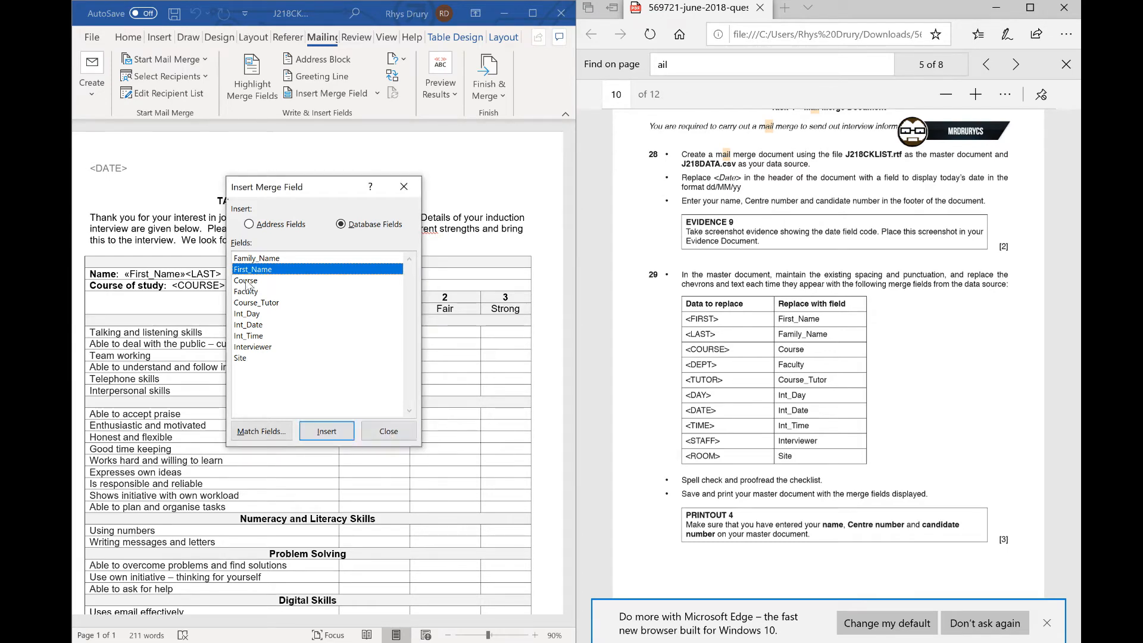
double_click(270, 259)
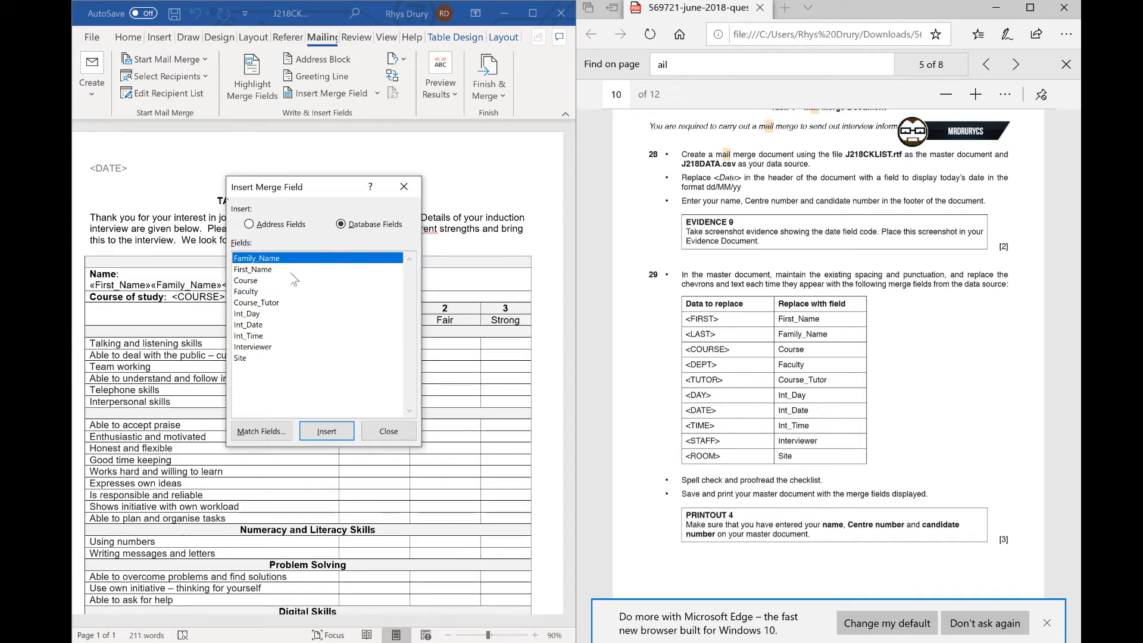
left_click(388, 431)
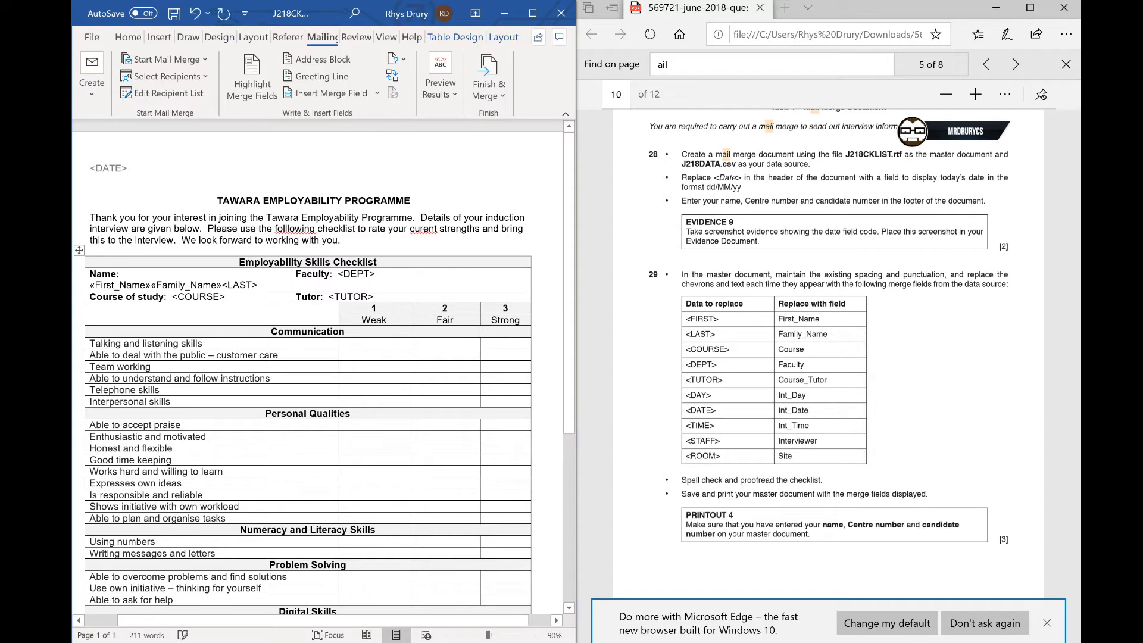
- Remove the <LAST> placeholder and keep a space between the First_Name and Family_Name fields
key("BackSpace")
key("BackSpace")
key("BackSpace")
key("BackSpace")
key("BackSpace")
double_click(250, 275)
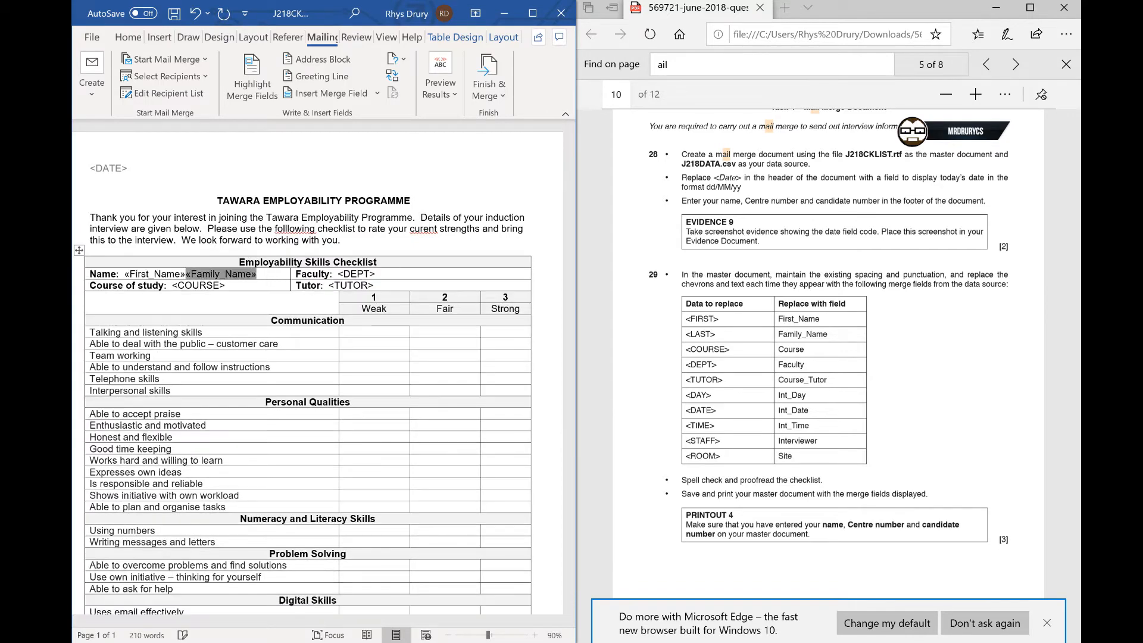
key("Left")
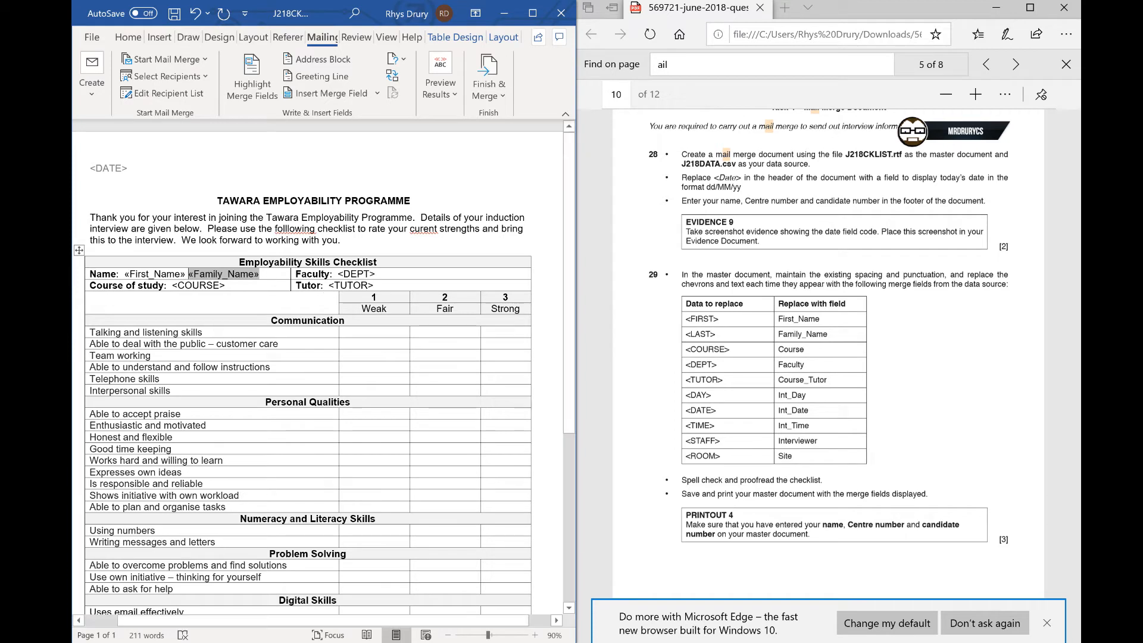
- Replace the <DEPT> placeholder with the Faculty merge field
left_click_drag(375, 275, 338, 275)
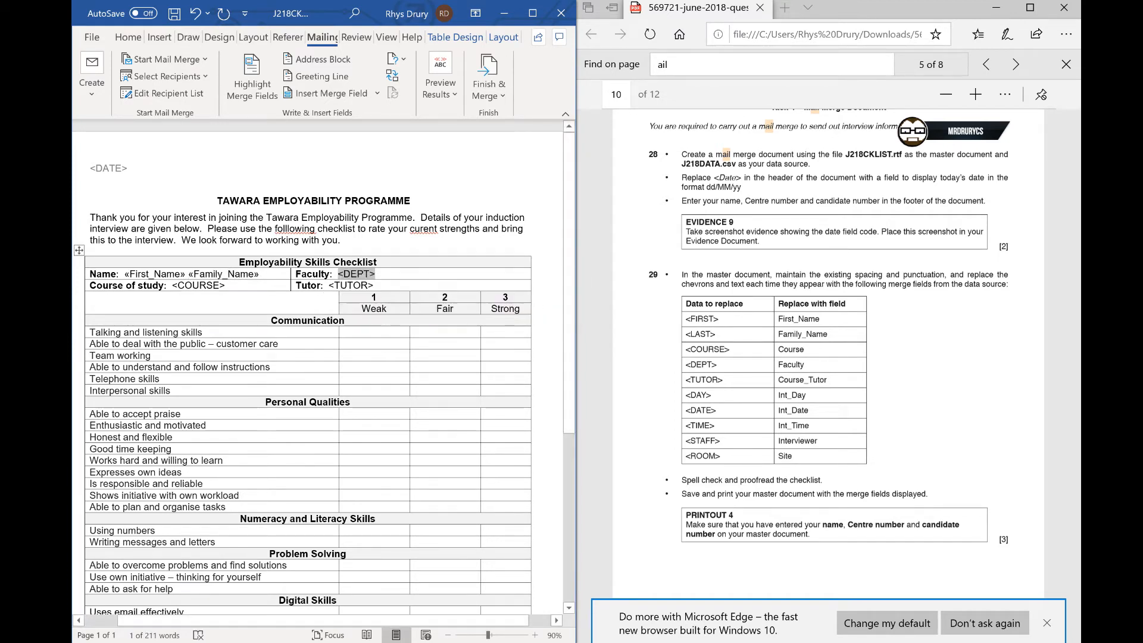
key("Delete")
left_click(321, 93)
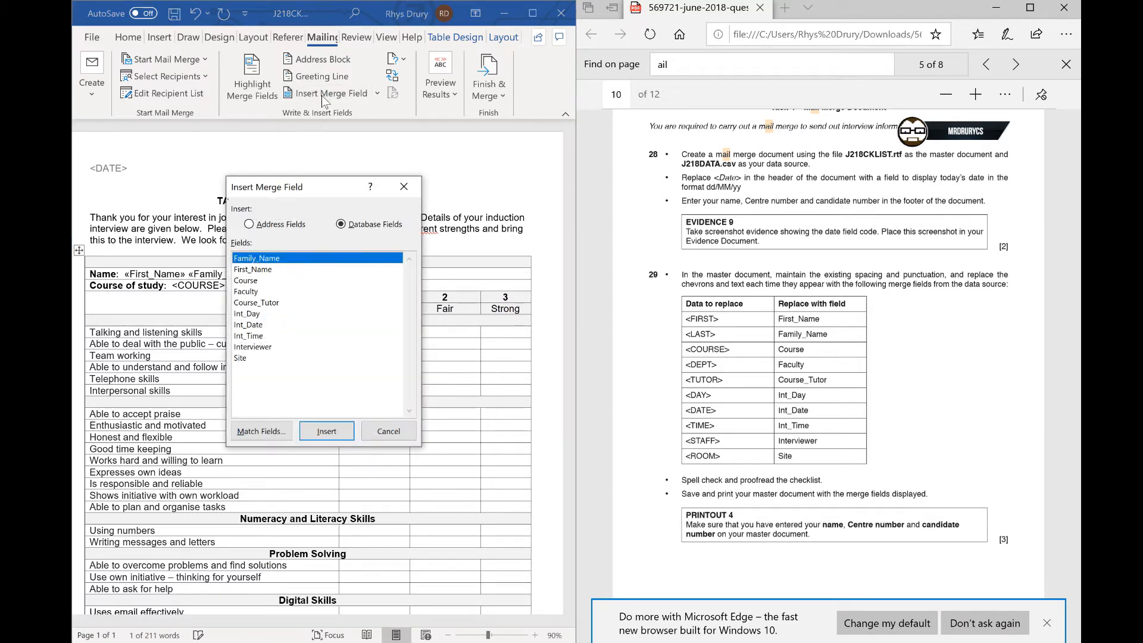
left_click(257, 291)
left_click(326, 430)
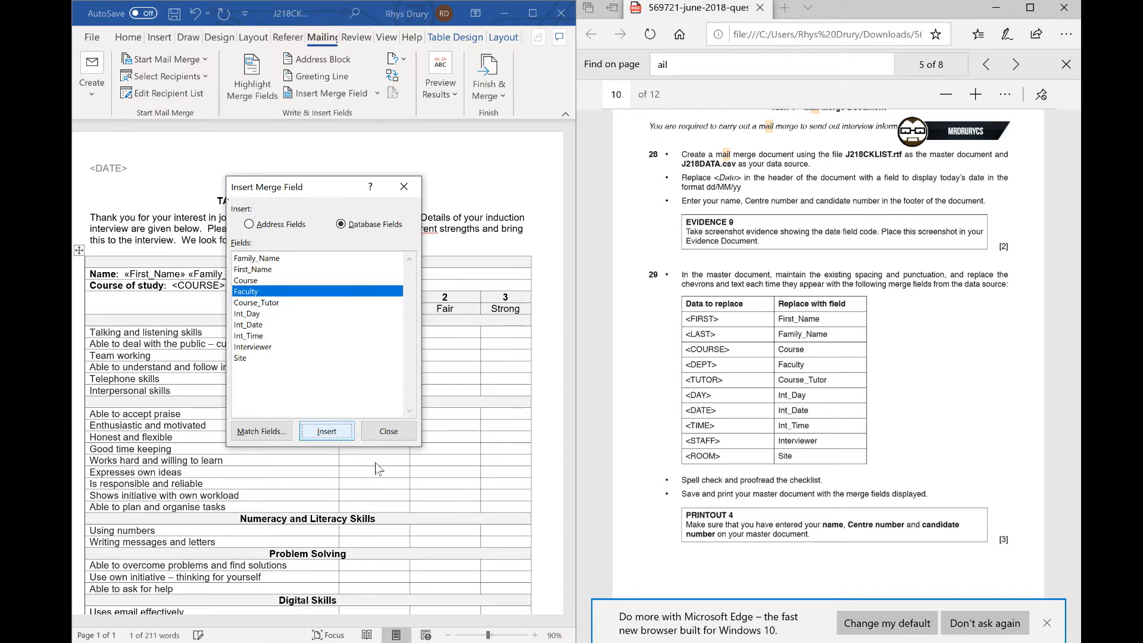
left_click(388, 430)
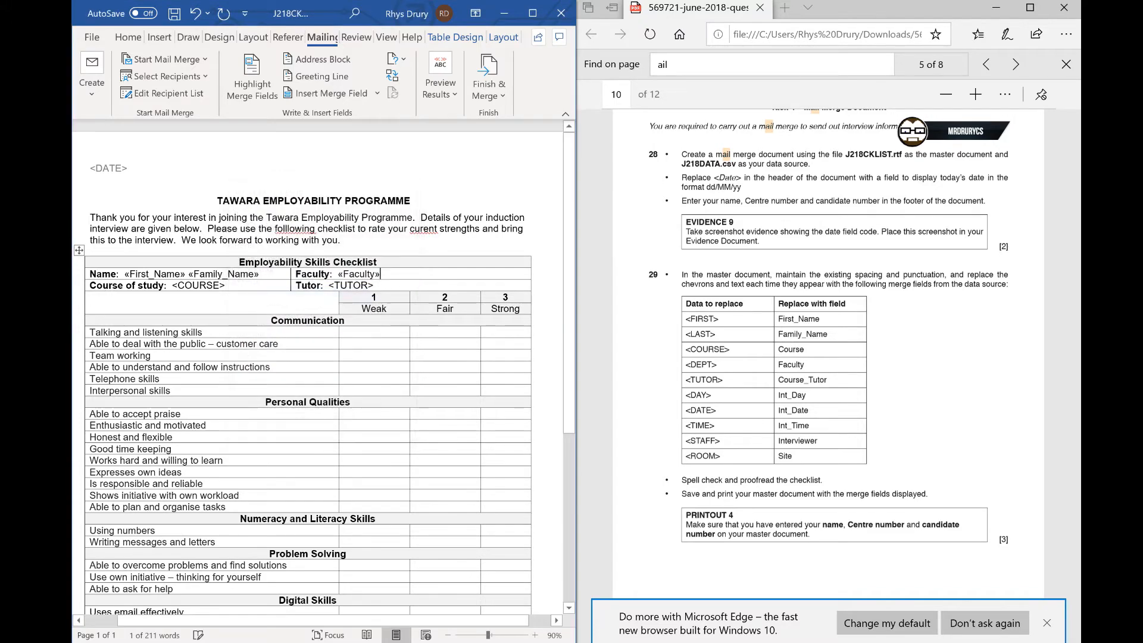
- Replace the <TUTOR> placeholder with the Course_Tutor merge field
left_click_drag(373, 285, 328, 285)
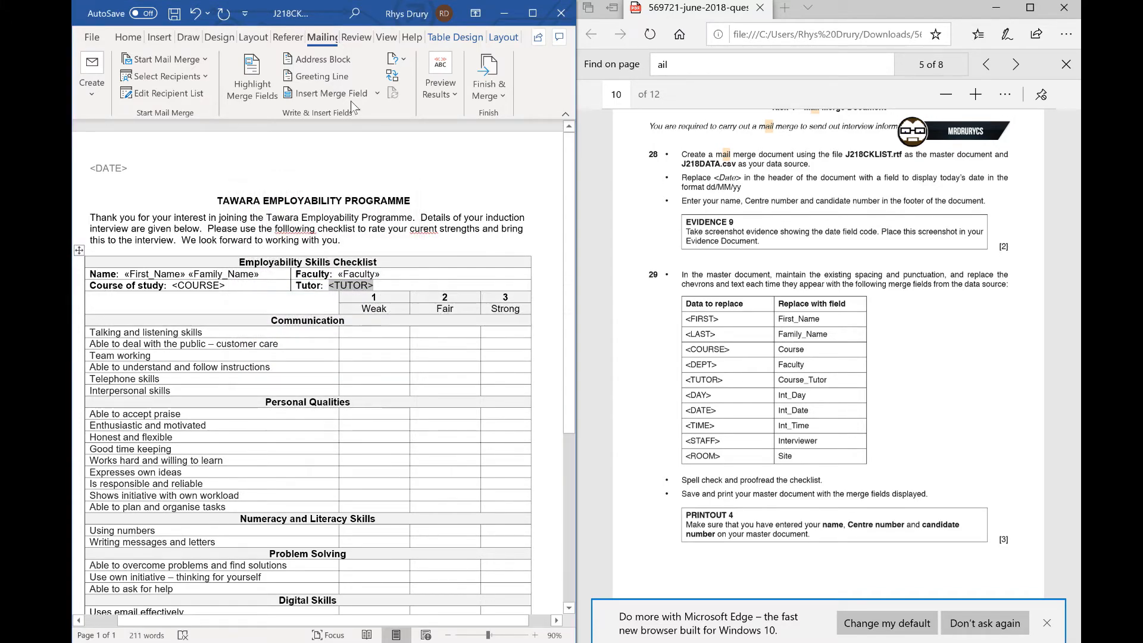
left_click(333, 94)
left_click(266, 303)
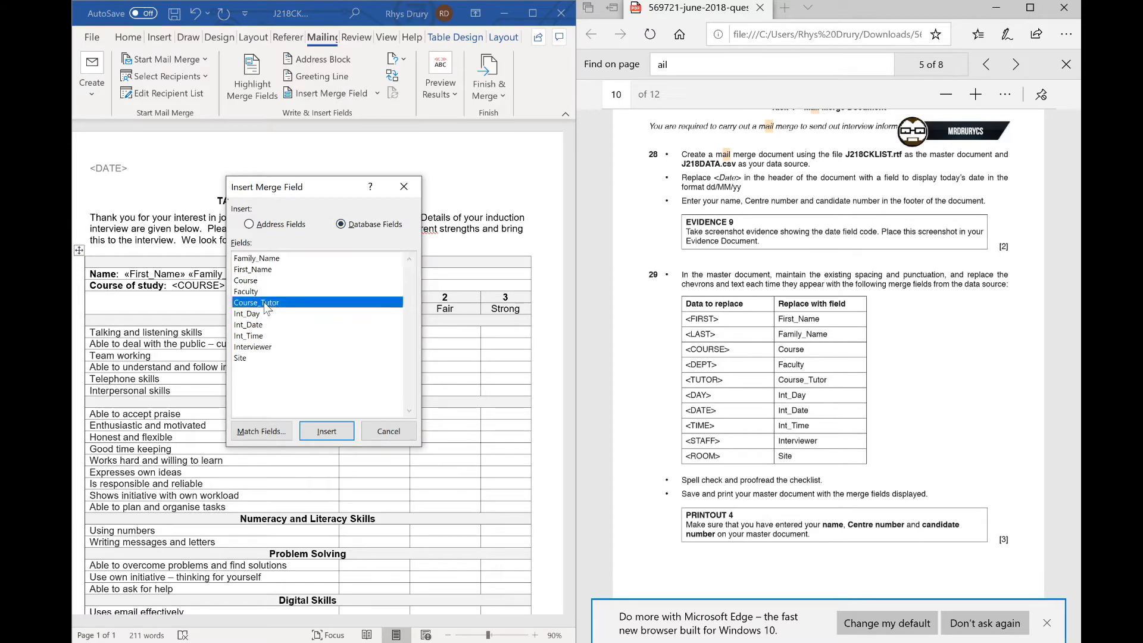
double_click(265, 303)
left_click(389, 431)
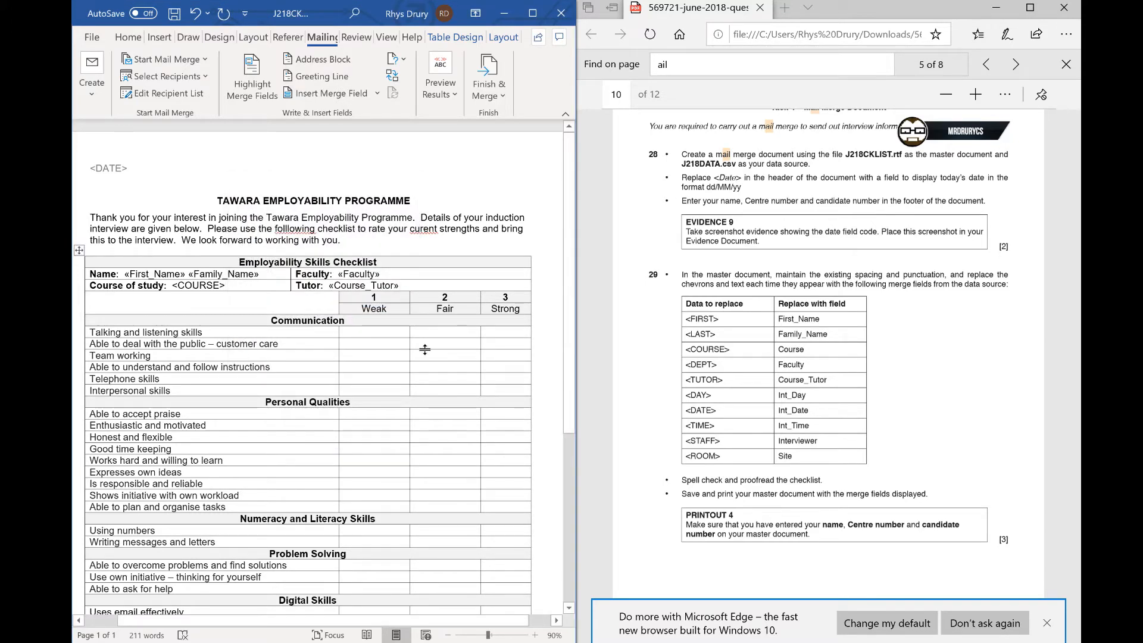
scroll(425, 349, "down", 8)
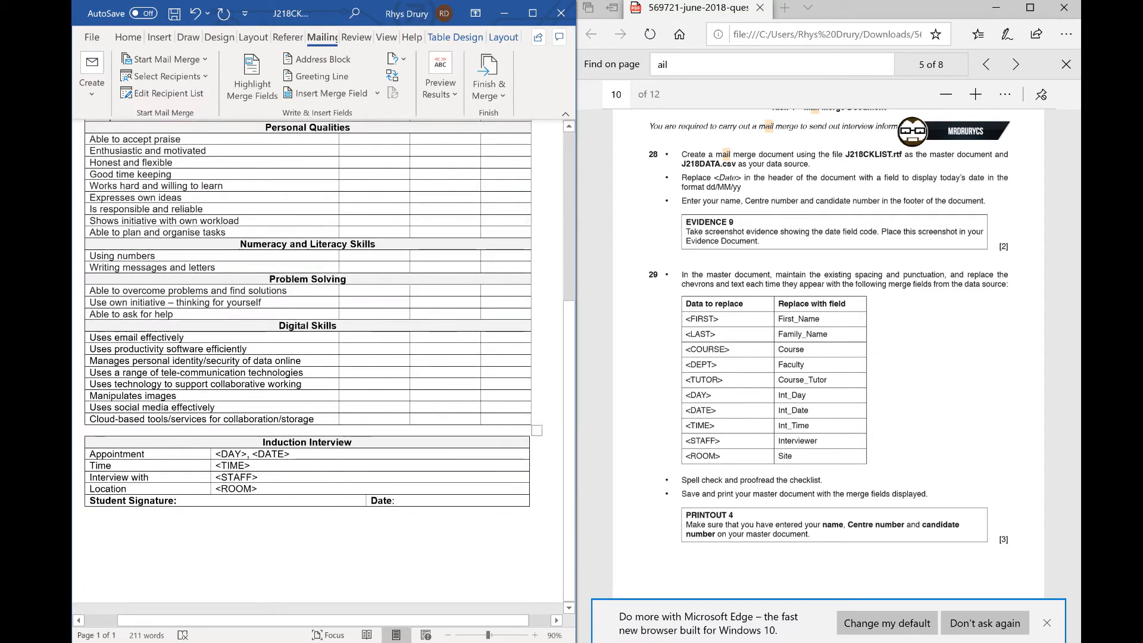
- Replace the <DAY> placeholder in the Appointment row with the Int_Day merge field
left_click_drag(215, 453, 250, 454)
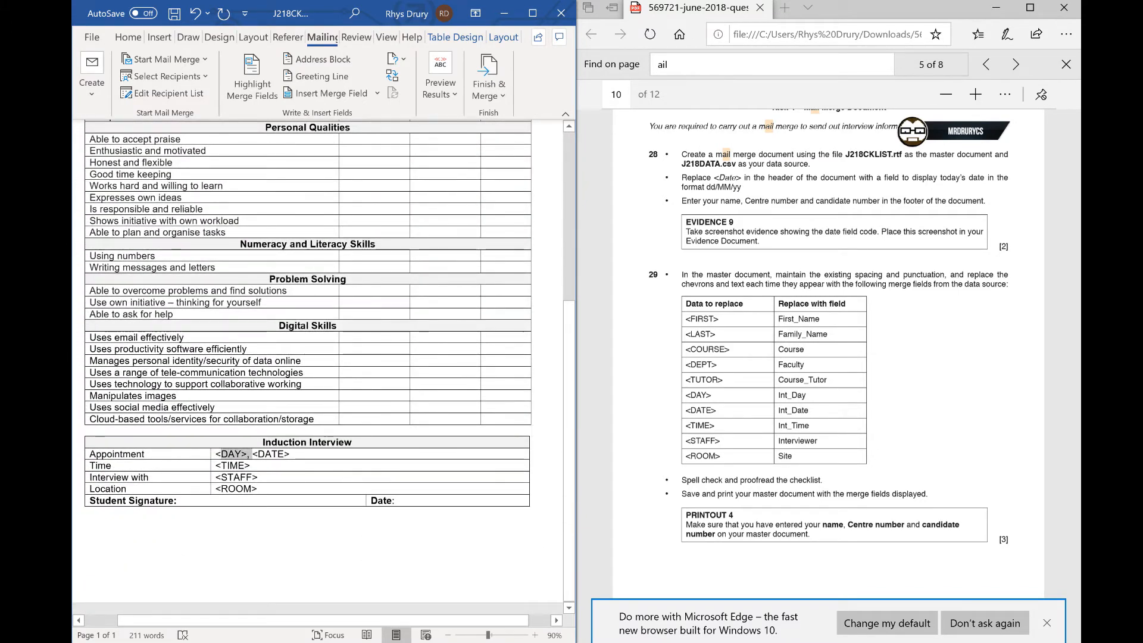
left_click(337, 98)
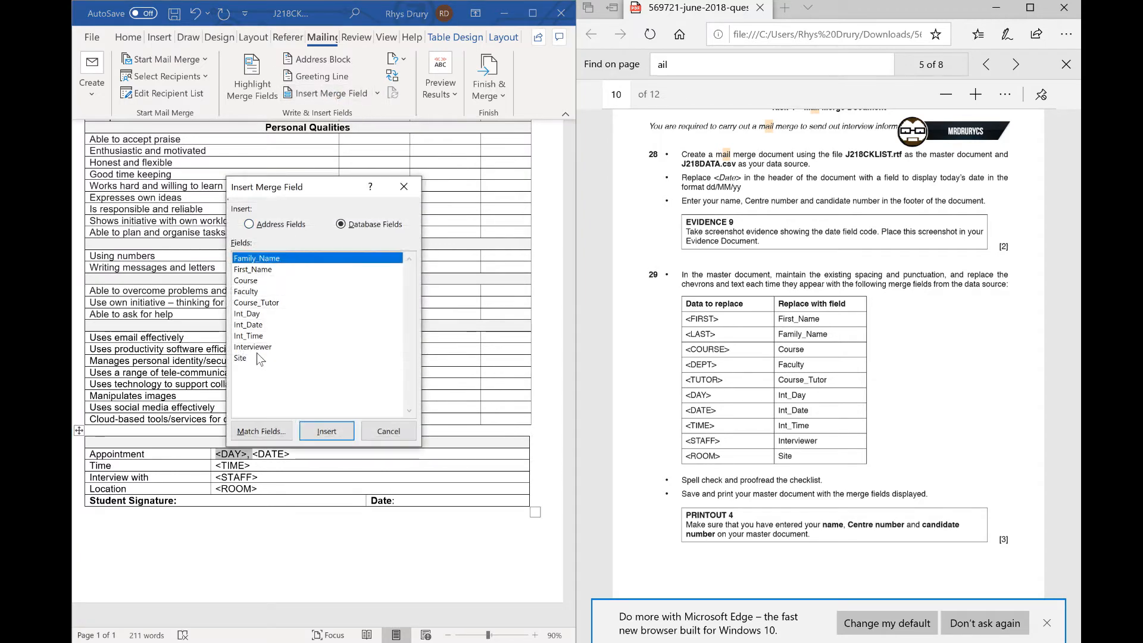
double_click(246, 314)
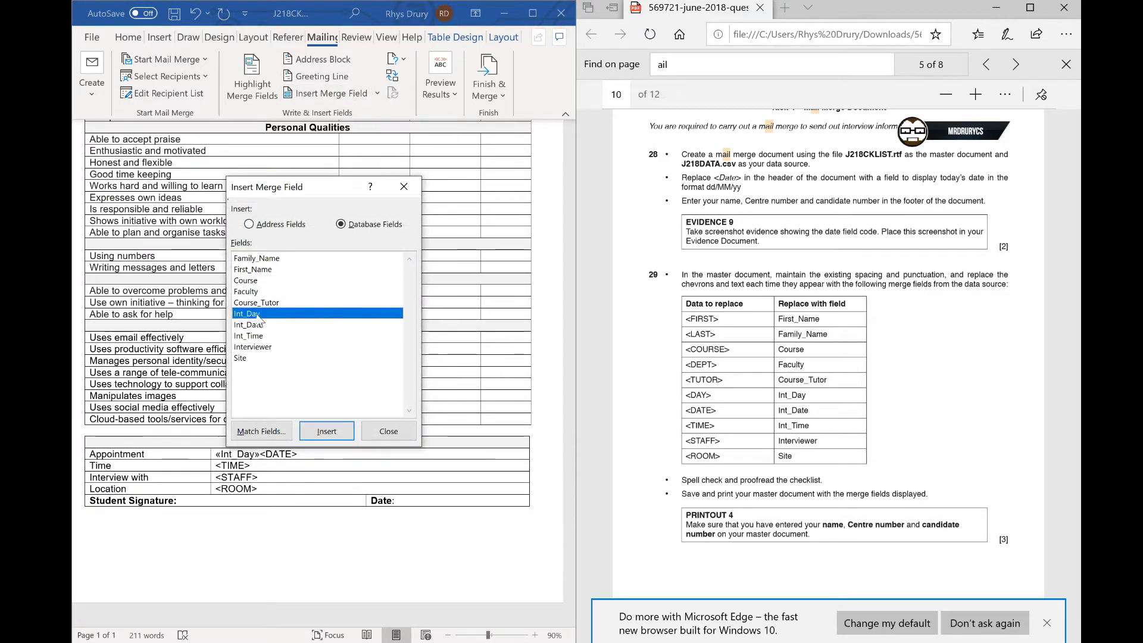
left_click(388, 431)
- Delete the <DATE> placeholder and insert the Int_Date merge field after Int_Day
key("shift+Left")
key("shift+Left")
key("shift+Left")
key("shift+Left")
key("shift+Left")
key("shift+Left")
key("shift+Left")
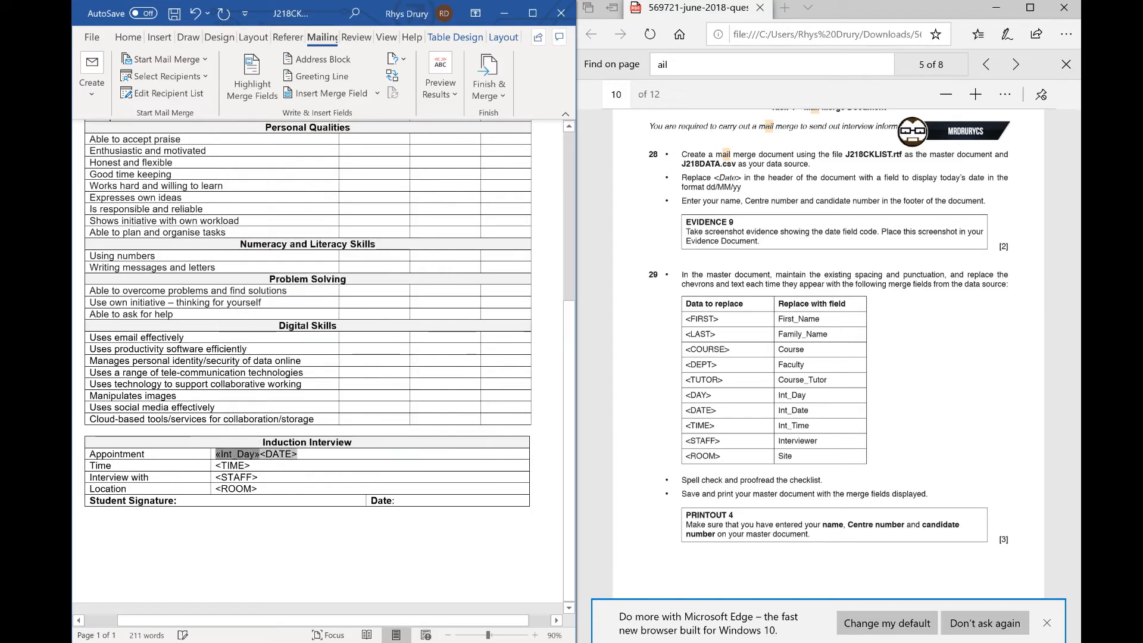
key("shift+Right")
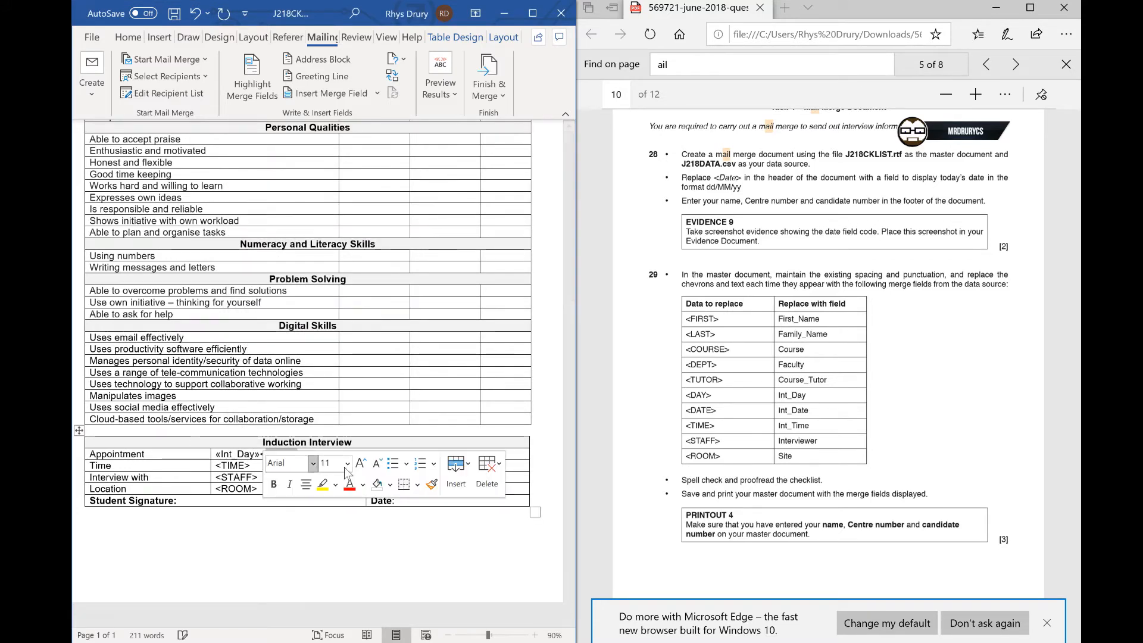
key("Delete")
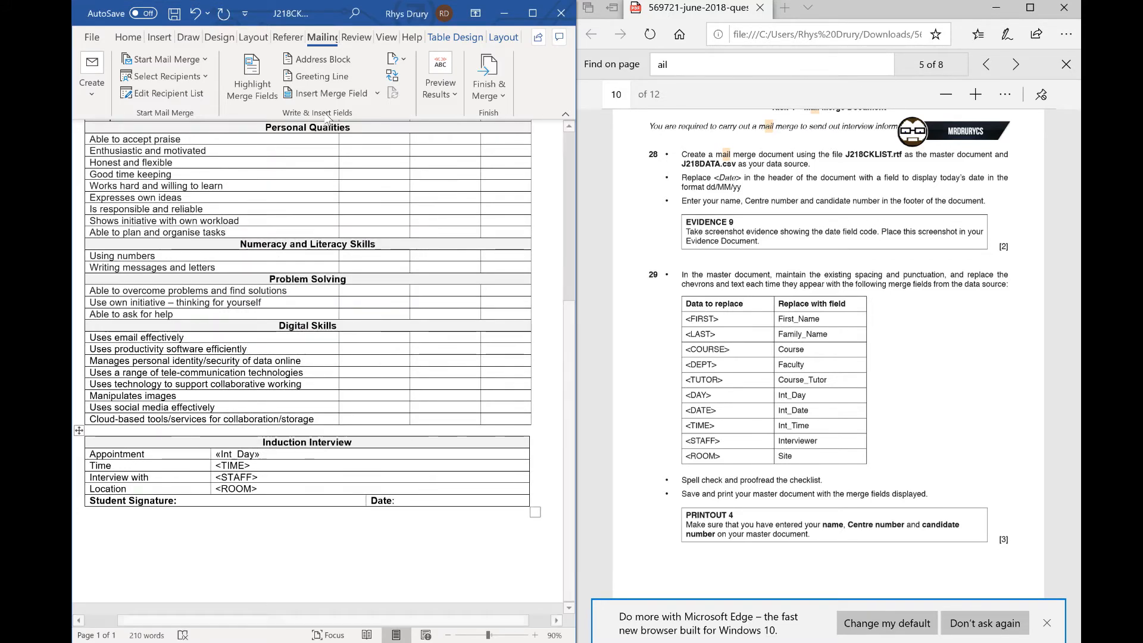
left_click(331, 93)
double_click(246, 321)
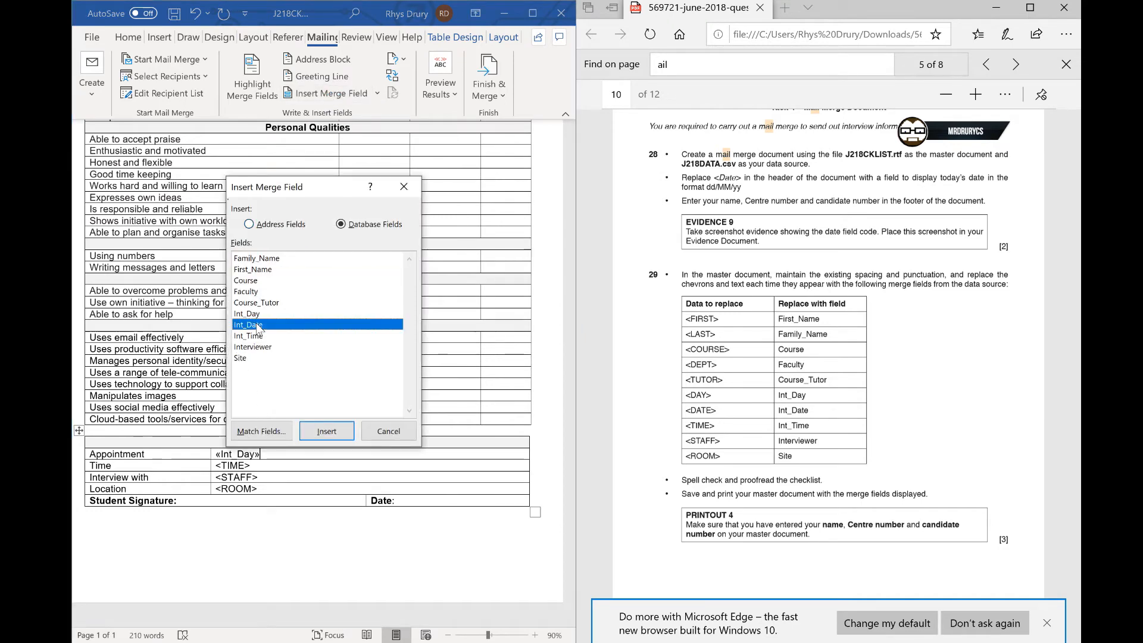
left_click(389, 431)
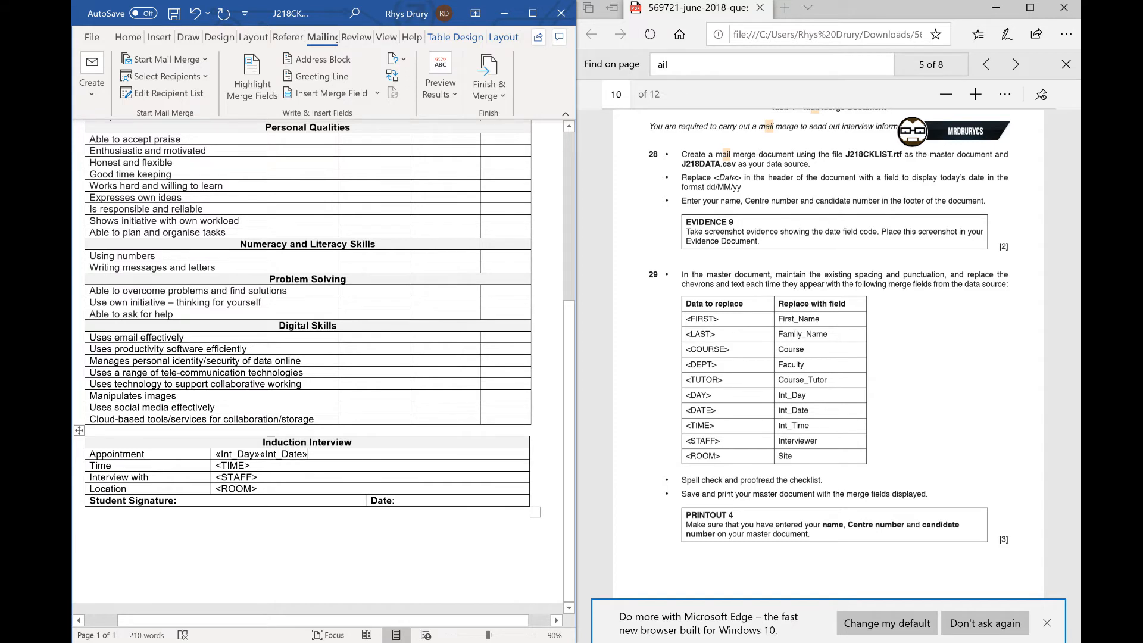
- Insert the Int_Time merge field in the Time row before the <TIME> placeholder
left_click_drag(262, 466, 232, 477)
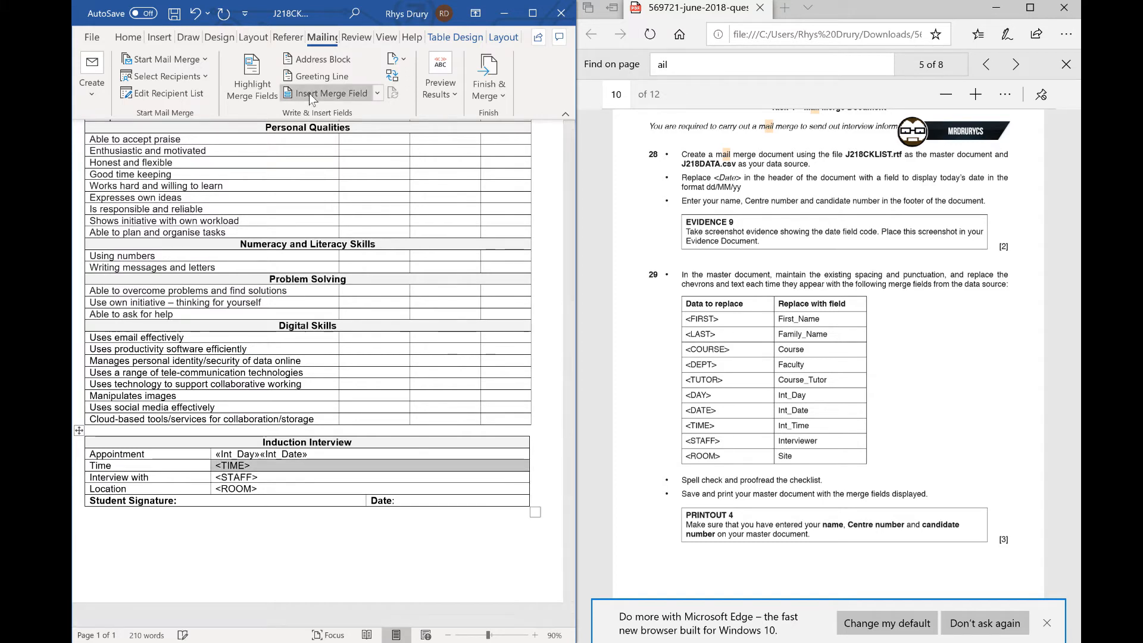
left_click(331, 93)
double_click(260, 337)
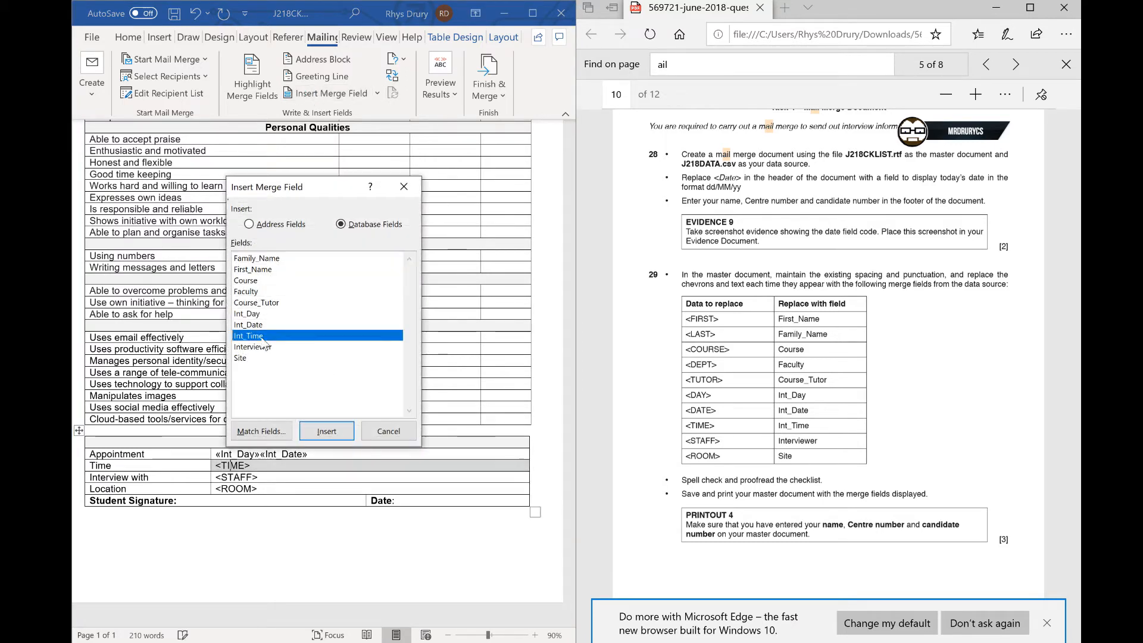
left_click(388, 431)
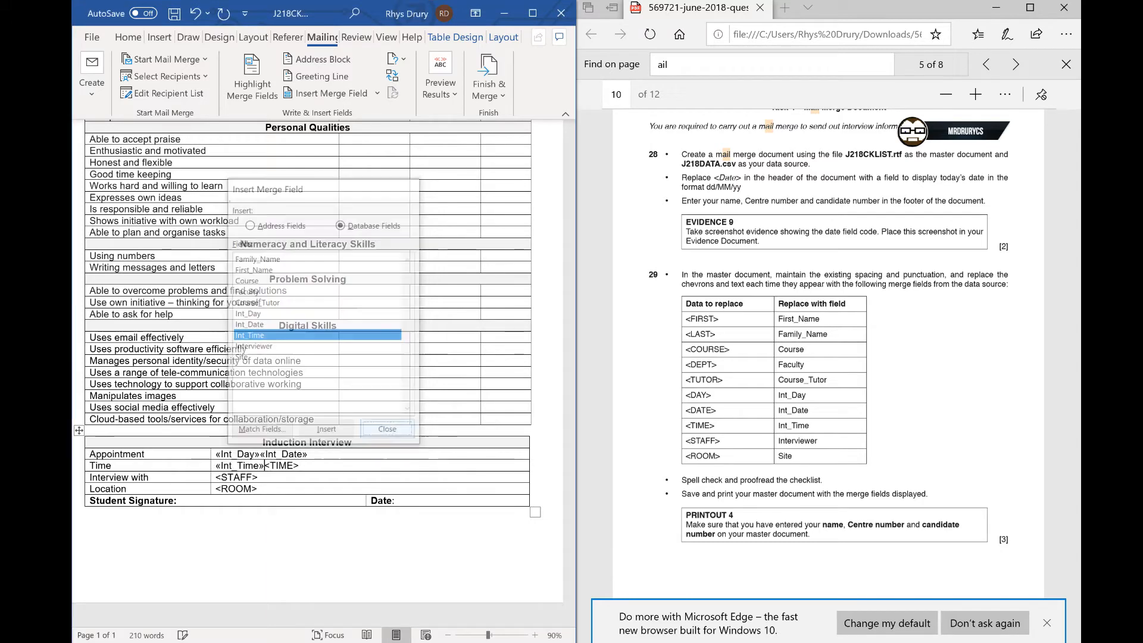
- Insert the Interviewer merge field at the start of the Interview with row
left_click(214, 477)
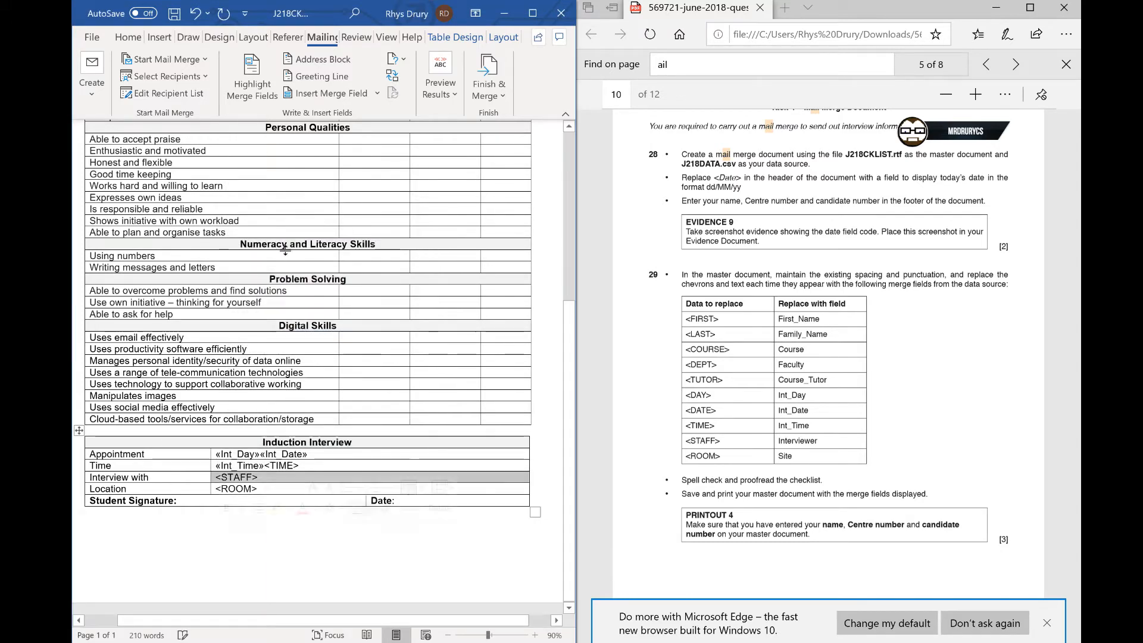
left_click(317, 96)
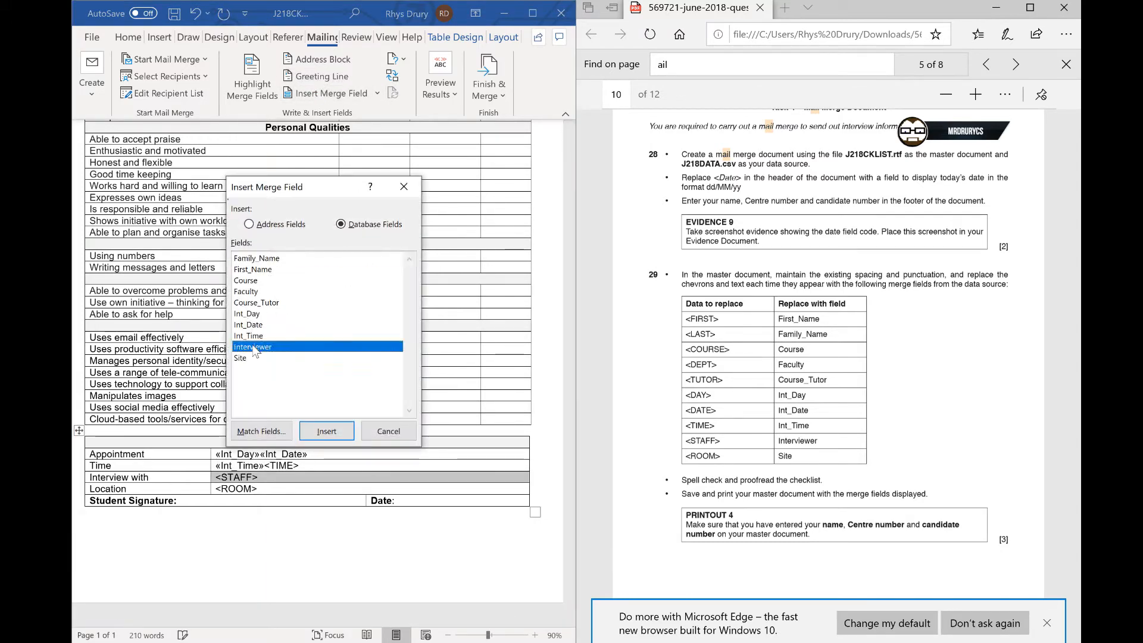
double_click(253, 347)
left_click(259, 486)
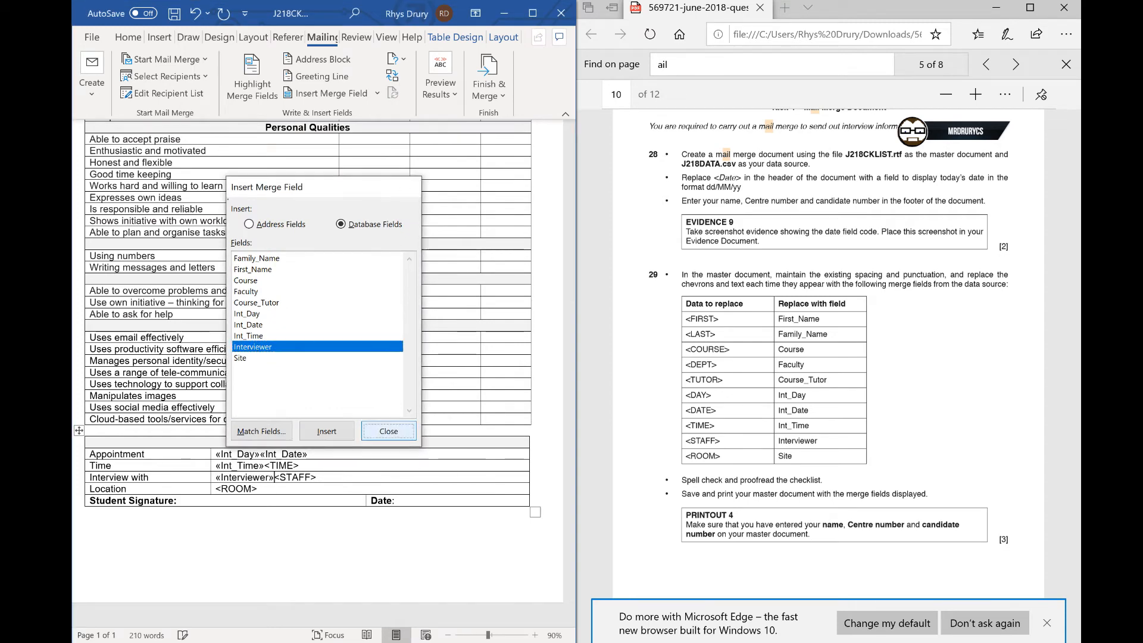
key("Escape")
- Replace the <ROOM> placeholder in the Location row with the Site merge field
key("shift+Left")
key("shift+Left")
key("shift+Left")
key("shift+Left")
key("shift+Left")
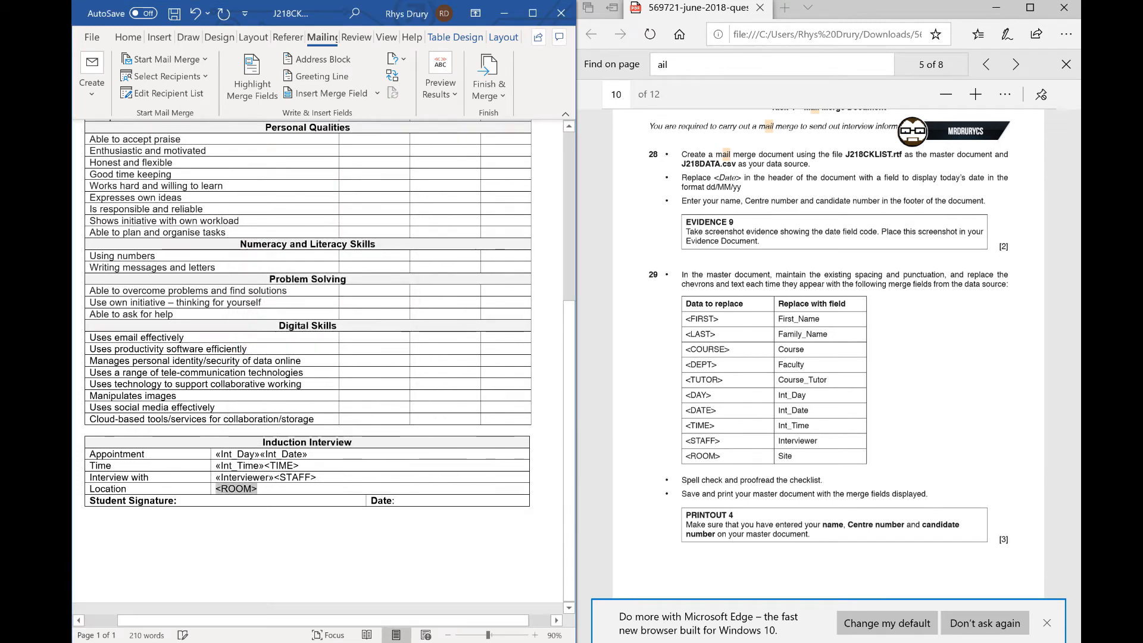
left_click(325, 94)
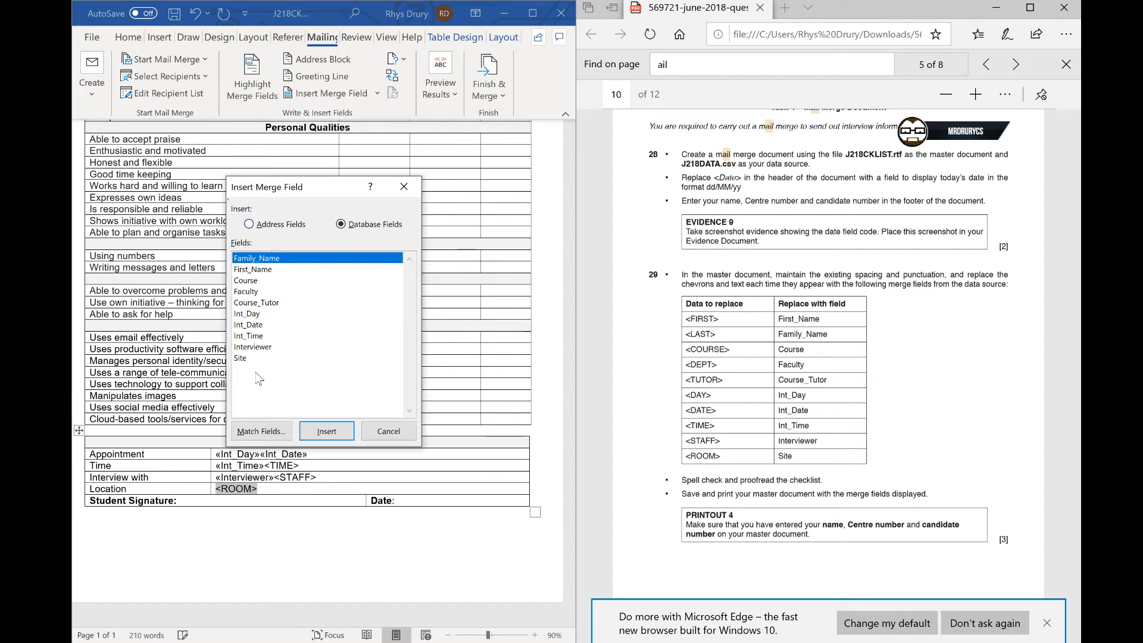
double_click(240, 358)
left_click(388, 431)
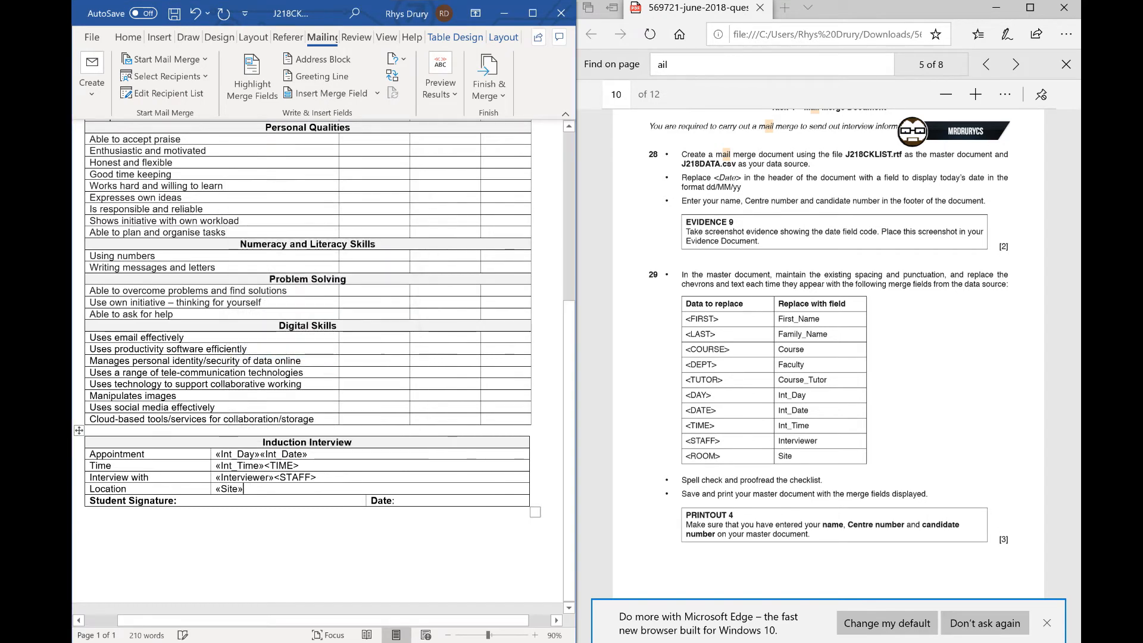
- Delete the leftover <STAFF> and <TIME> placeholder text after the Interviewer and Int_Time fields
left_click(316, 476)
key("BackSpace")
key("BackSpace")
key("BackSpace")
key("BackSpace")
key("BackSpace")
key("BackSpace")
key("BackSpace")
left_click(306, 466)
key("BackSpace")
key("BackSpace")
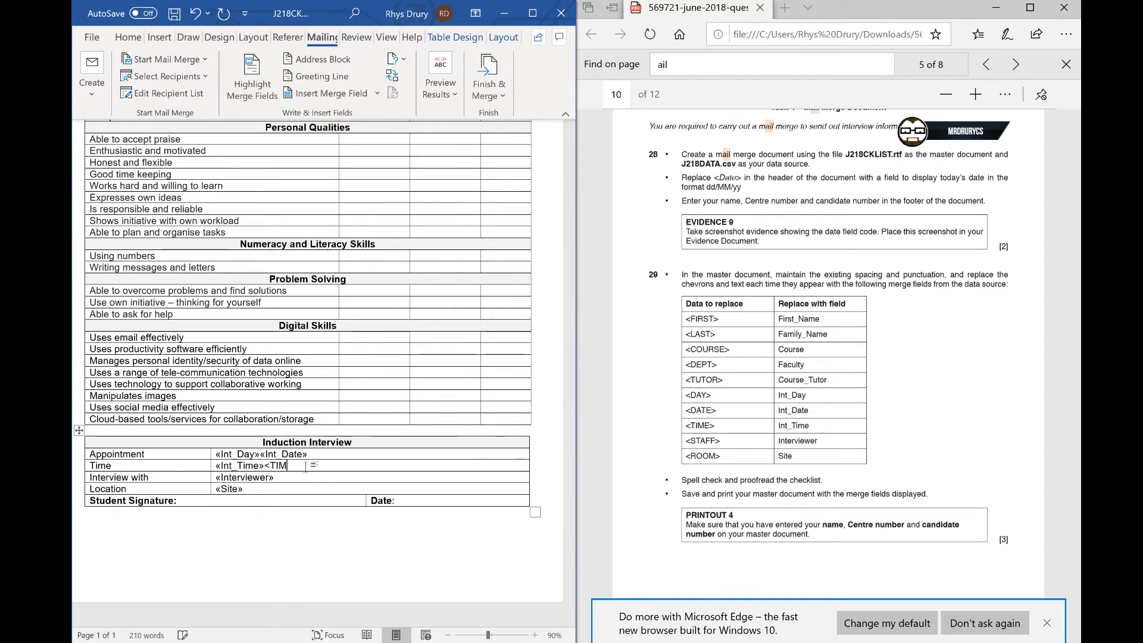
key("BackSpace")
key("BackSpace")
key("BackSpace")
key("BackSpace")
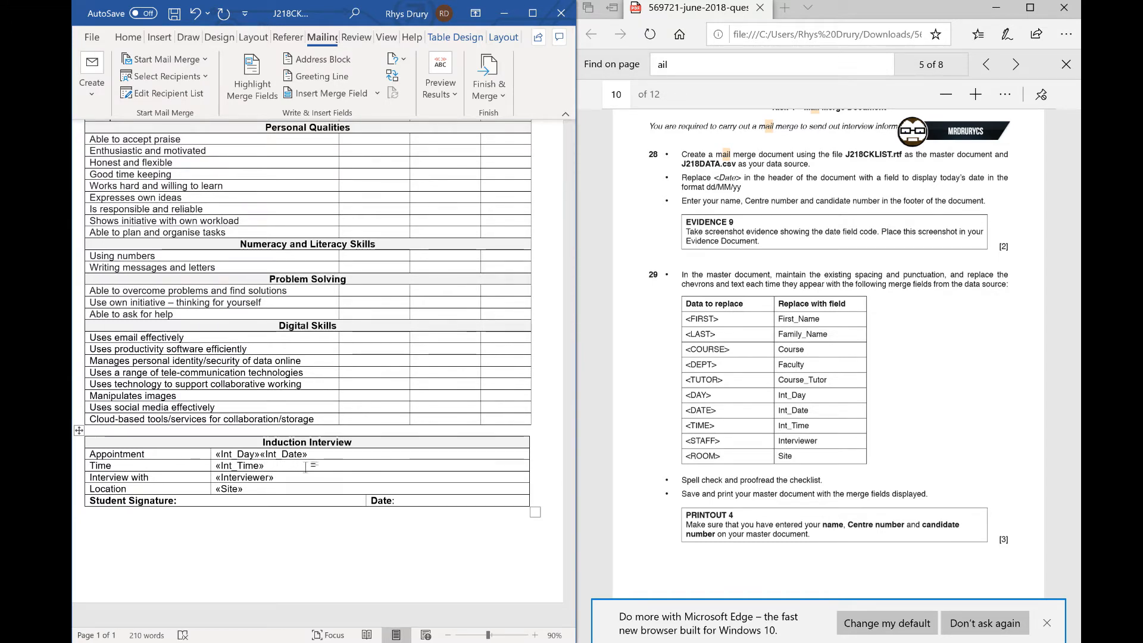
- Open the header and delete the <DATE> placeholder
scroll(305, 467, "up", 8)
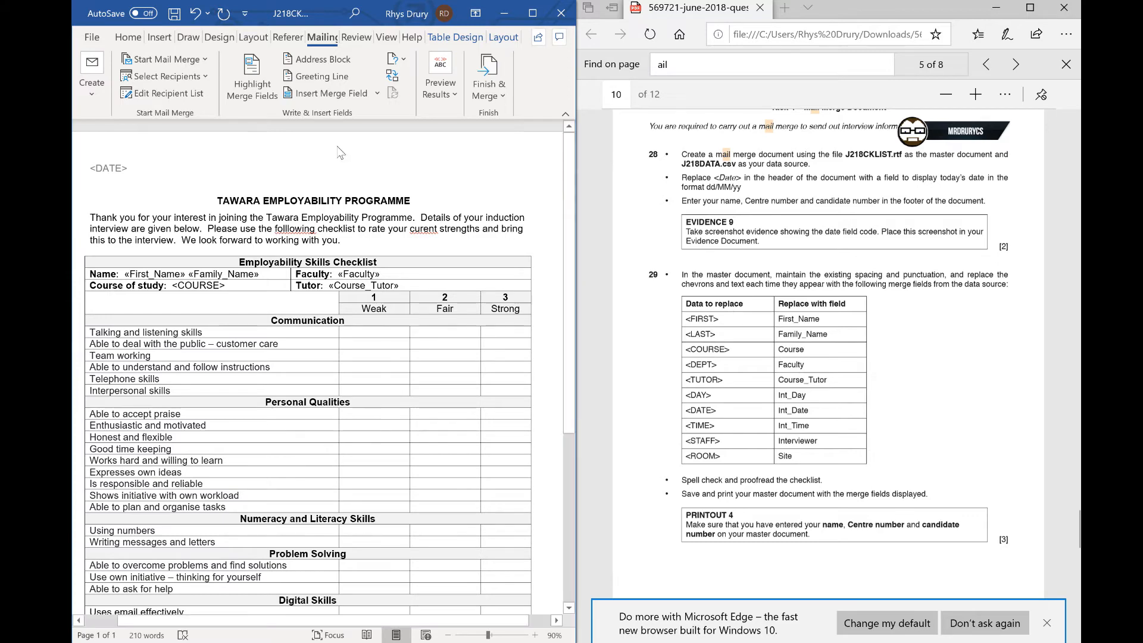
double_click(114, 172)
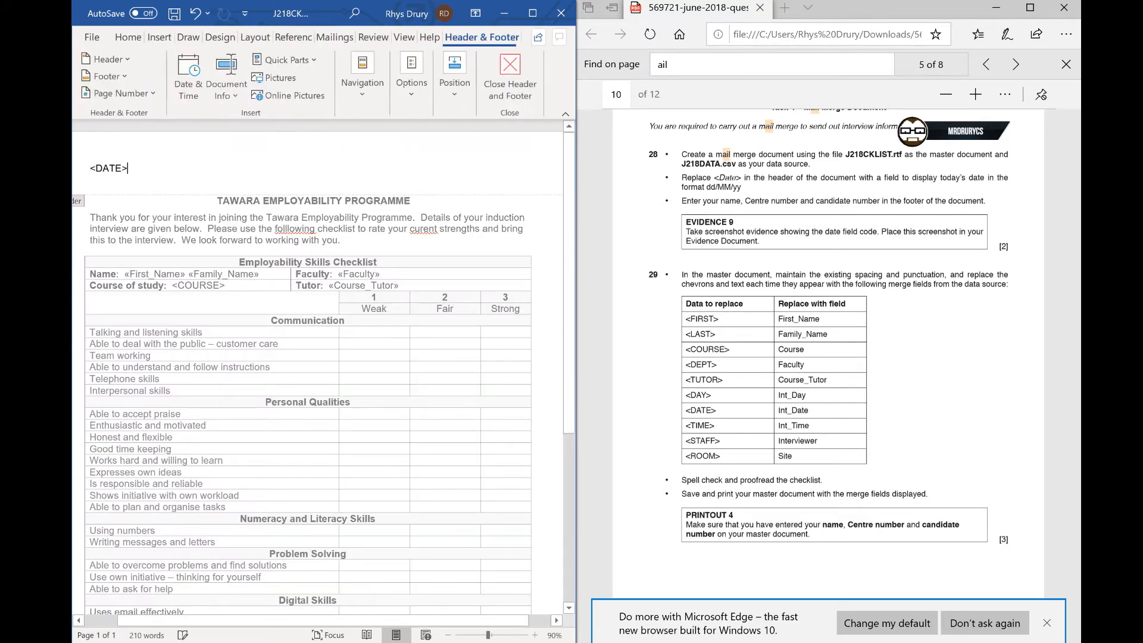
triple_click(110, 169)
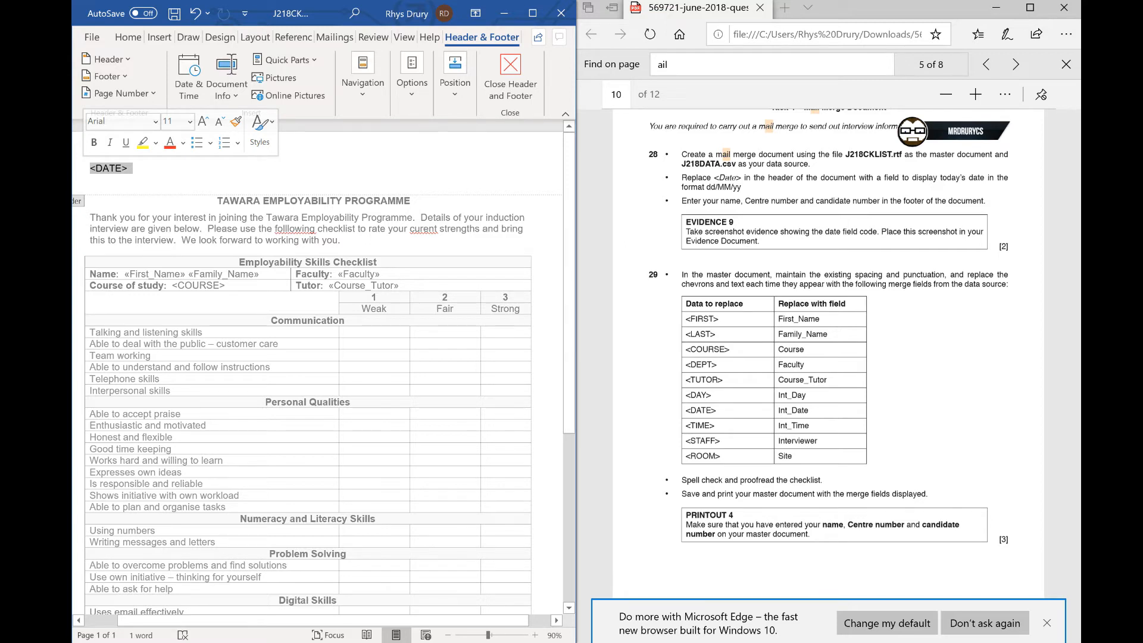
key("Delete")
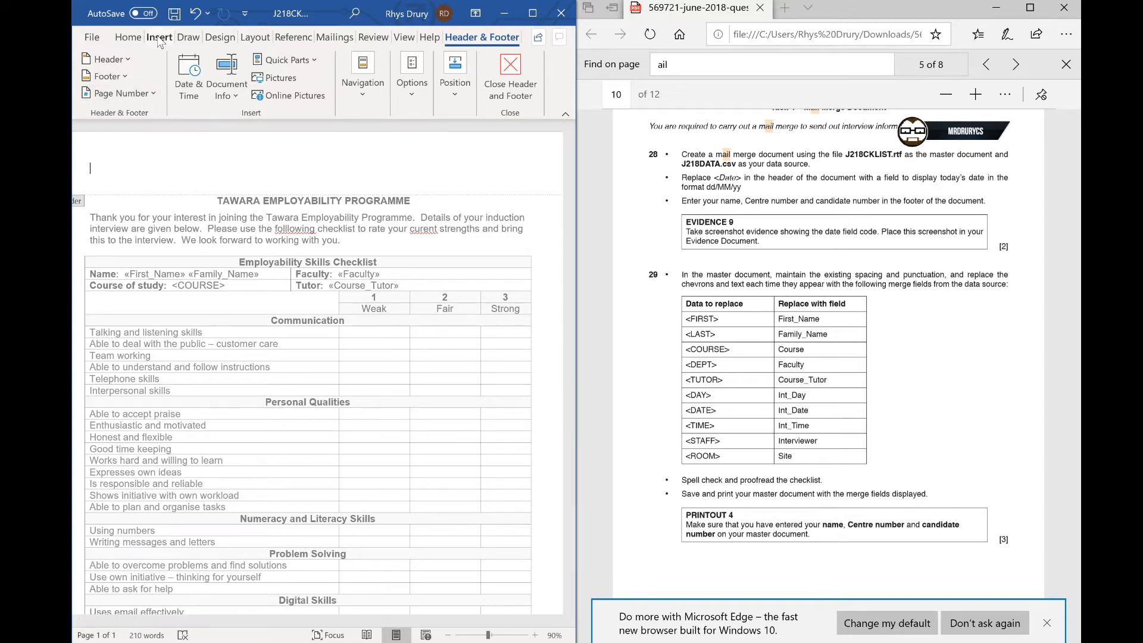
- Insert the current date in the header using the dd/mm/yyyy format 05/02/2020, then leave the header
left_click(158, 38)
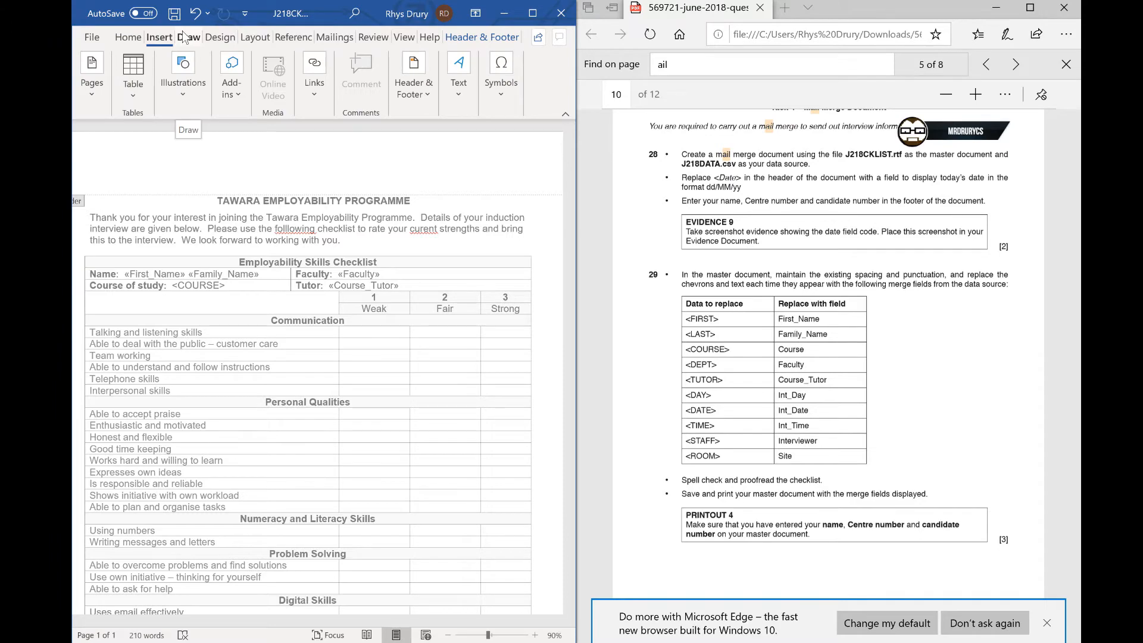
left_click(532, 12)
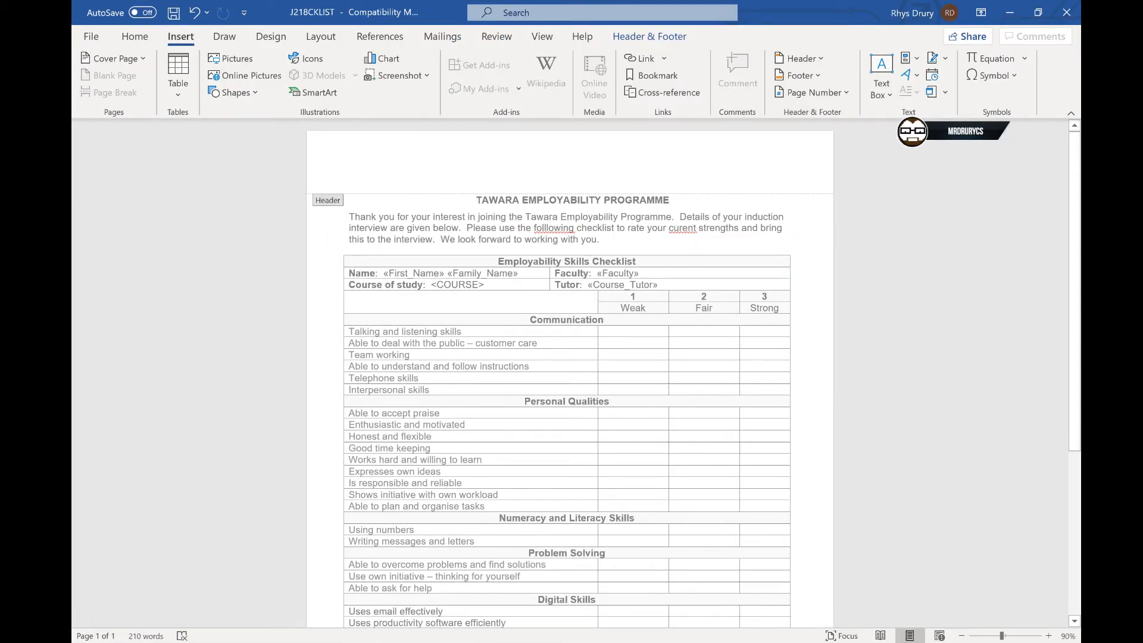
left_click(933, 76)
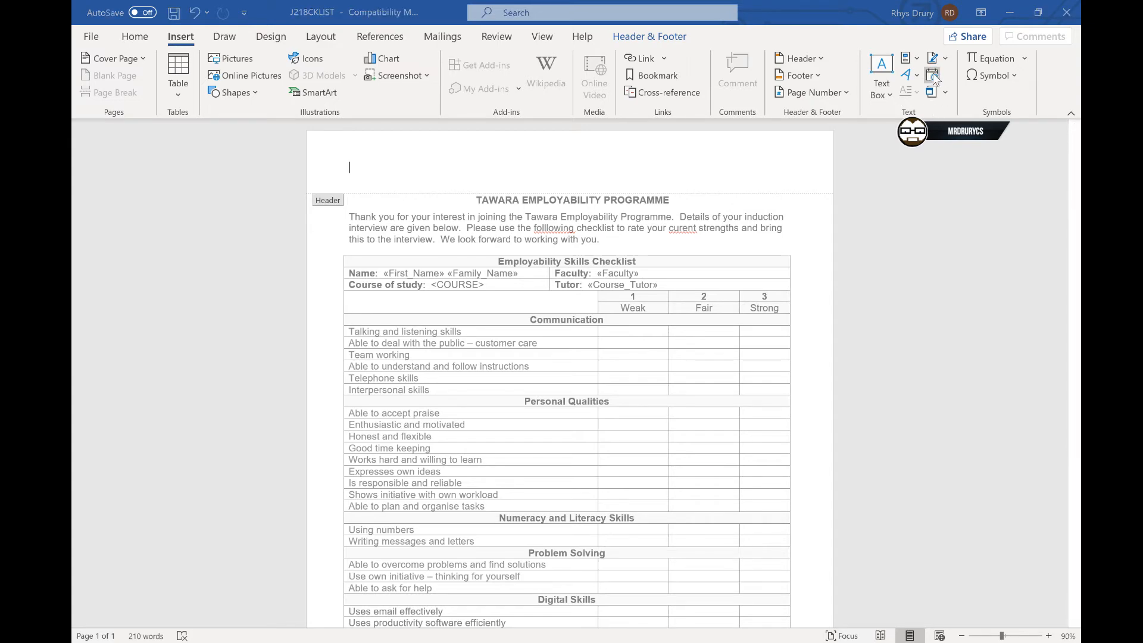
left_click(592, 642)
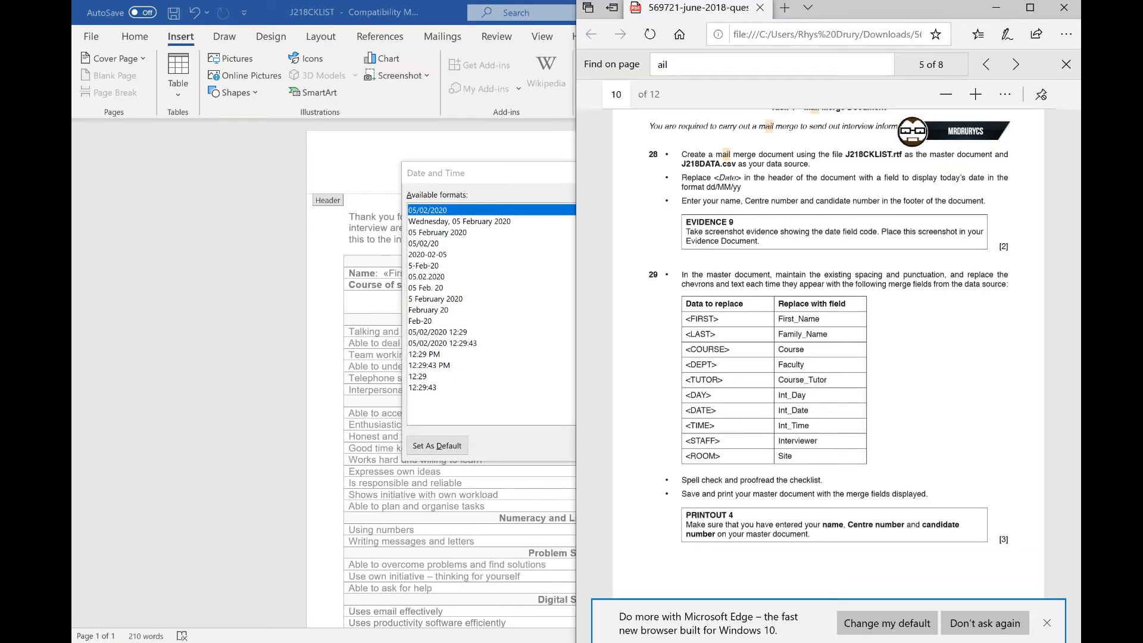
left_click(592, 642)
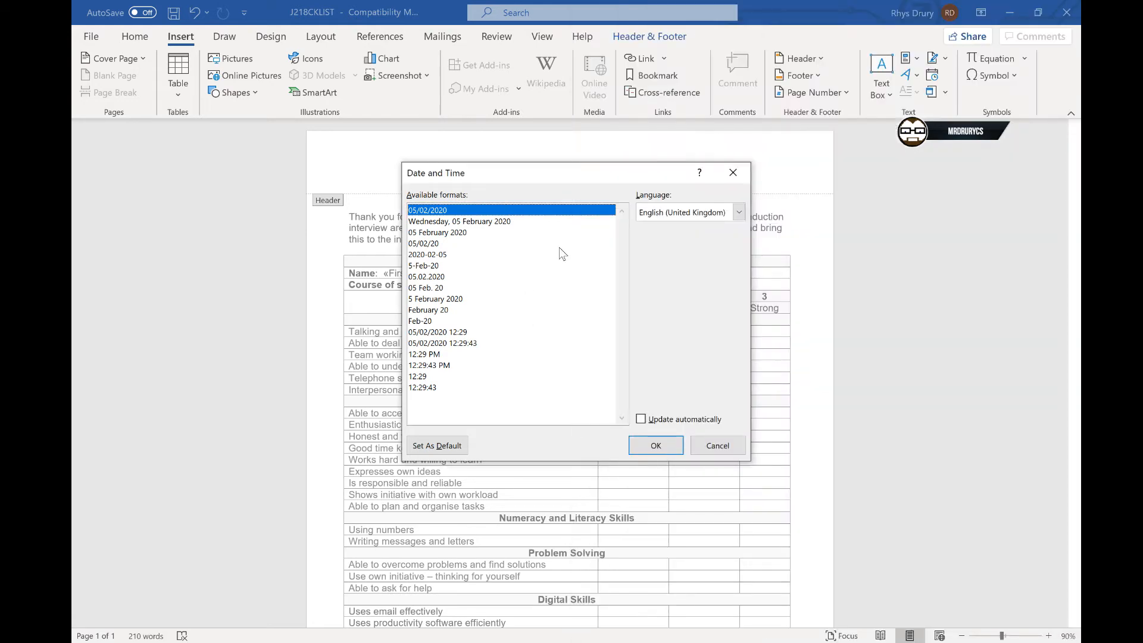
double_click(535, 209)
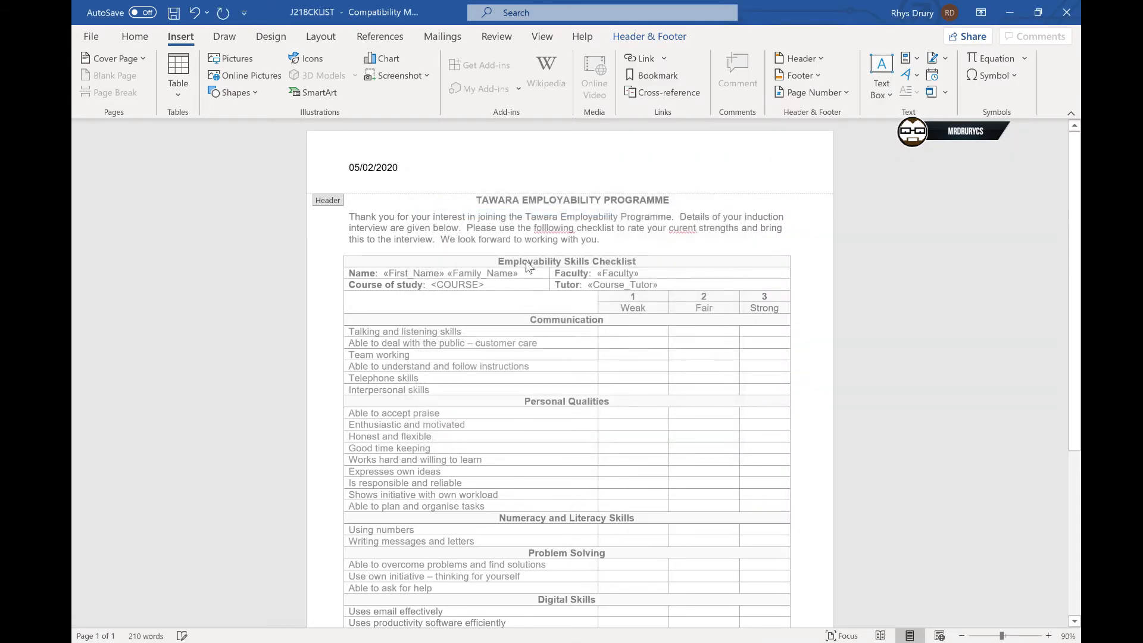
double_click(531, 229)
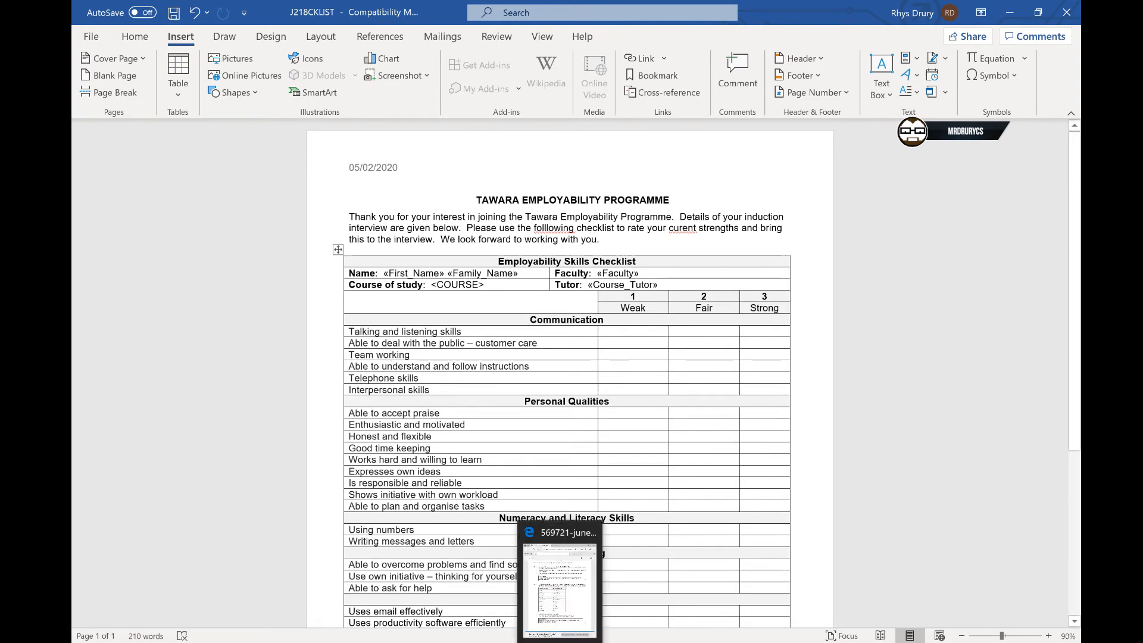
- Correct the misspelled word 'folllowing' to 'following' in the introduction paragraph
scroll(569, 369, "down", 8)
left_click(600, 642)
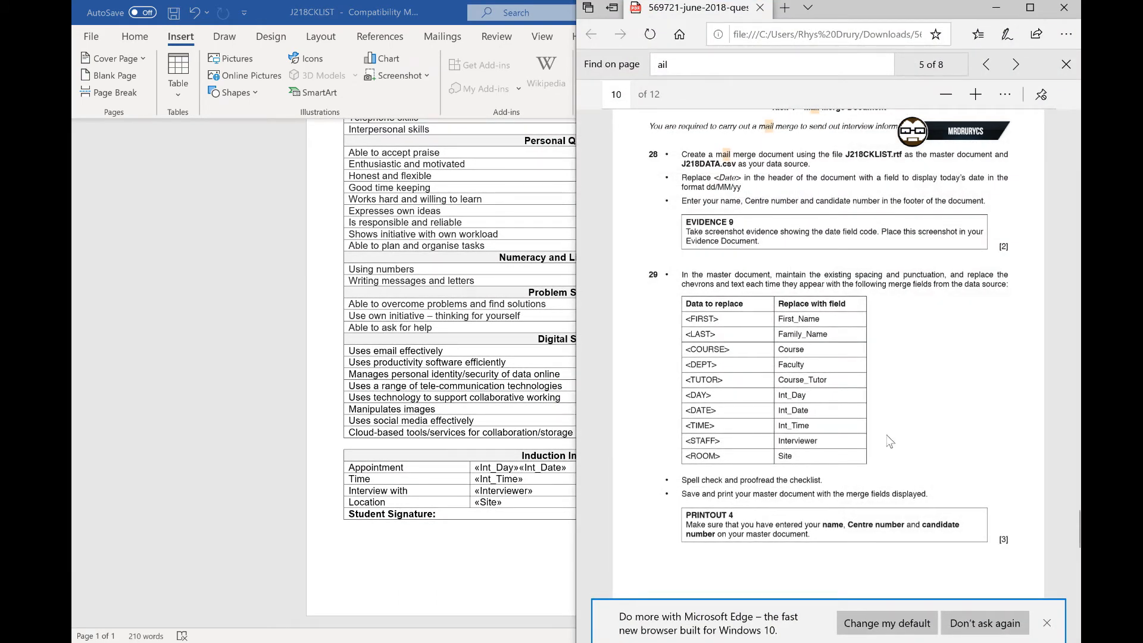
left_click_drag(682, 480, 822, 481)
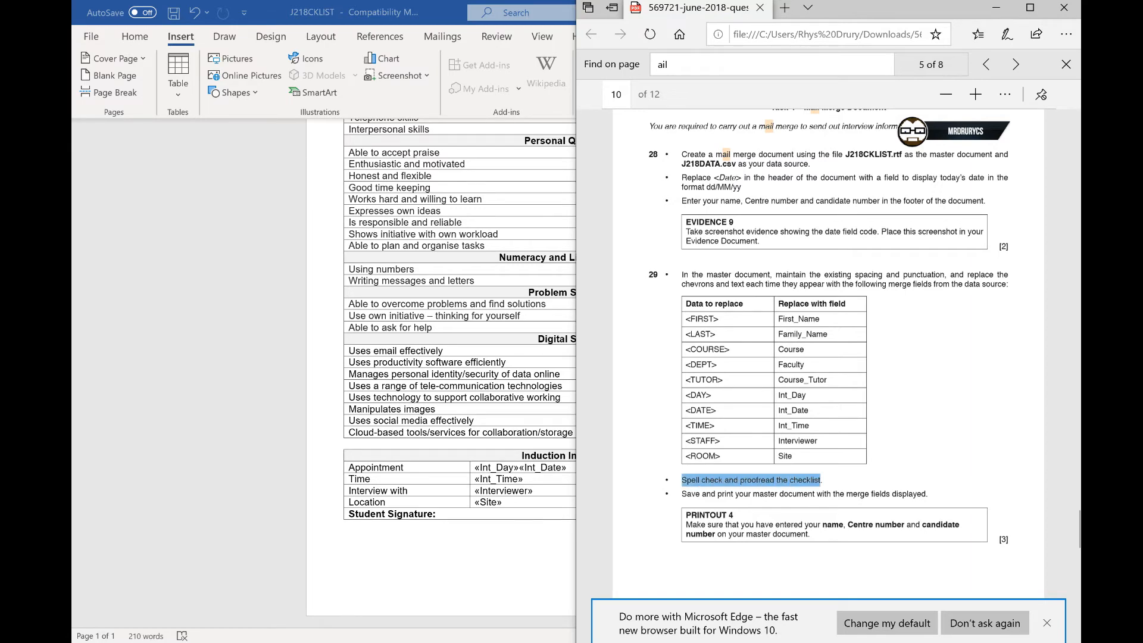
left_click(479, 371)
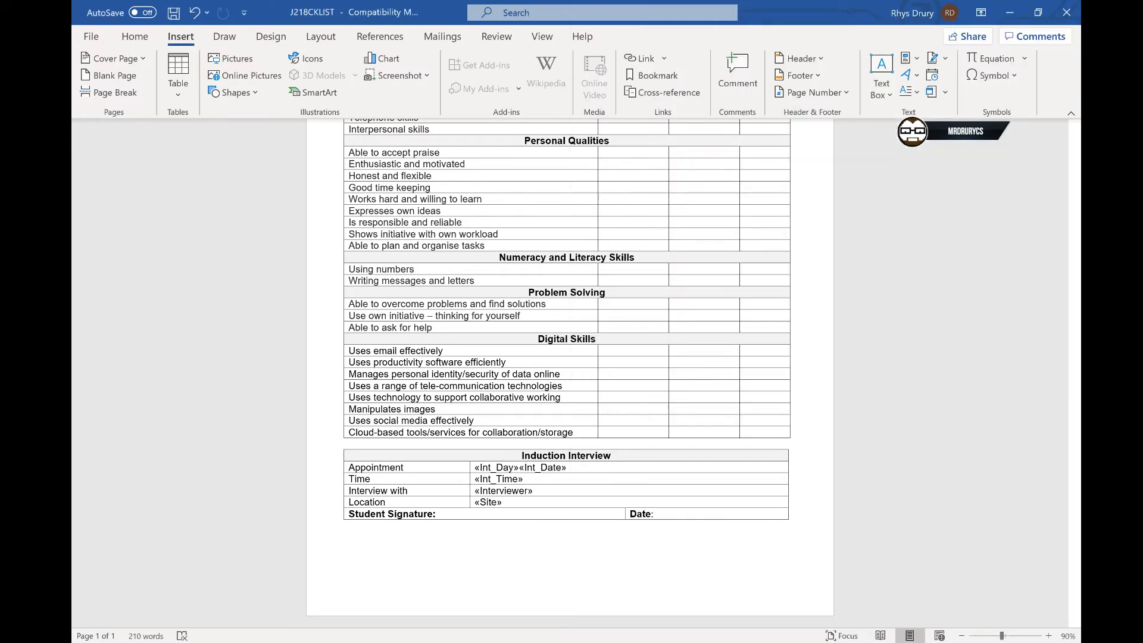
scroll(569, 373, "up", 10)
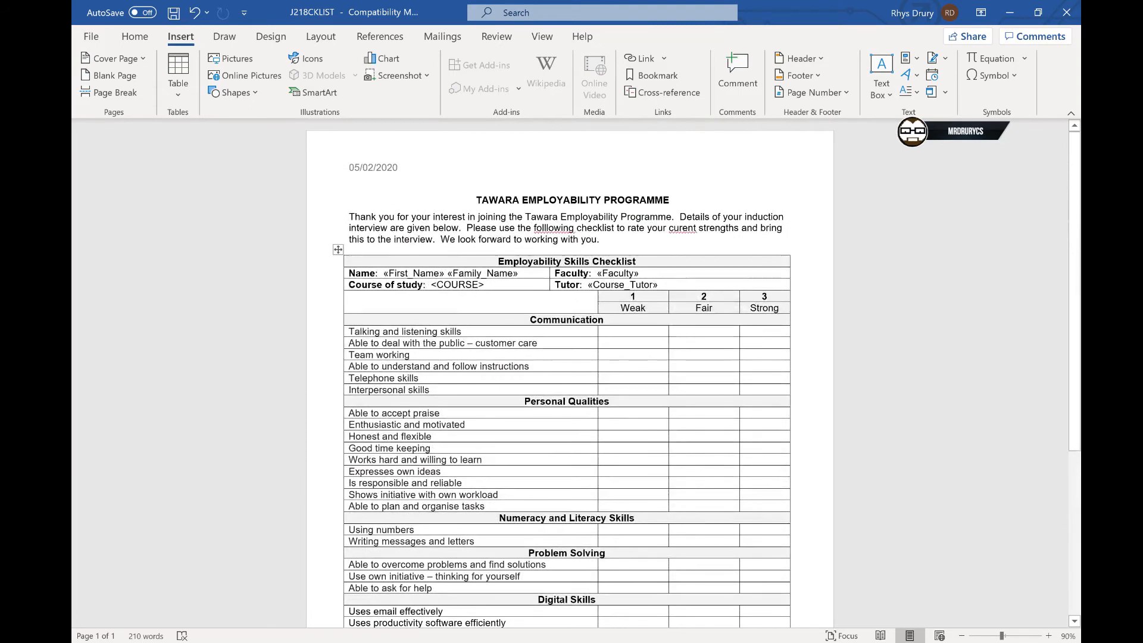
right_click(554, 227)
left_click(612, 246)
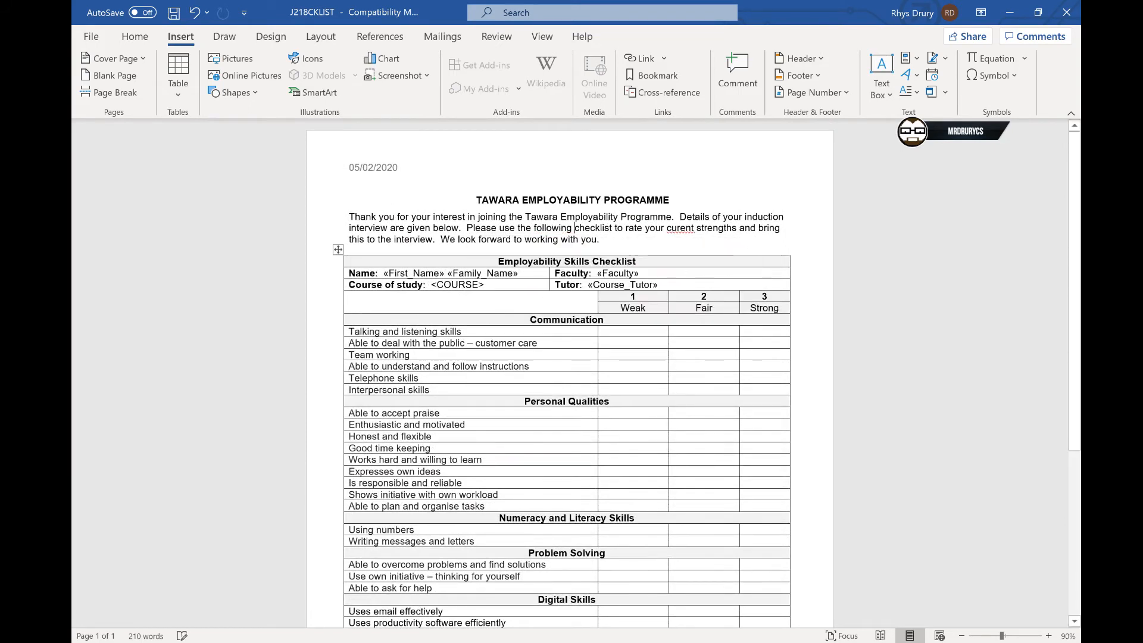
- Correct the misspelled word 'curent' to 'current' in the introduction paragraph
right_click(680, 228)
left_click(738, 245)
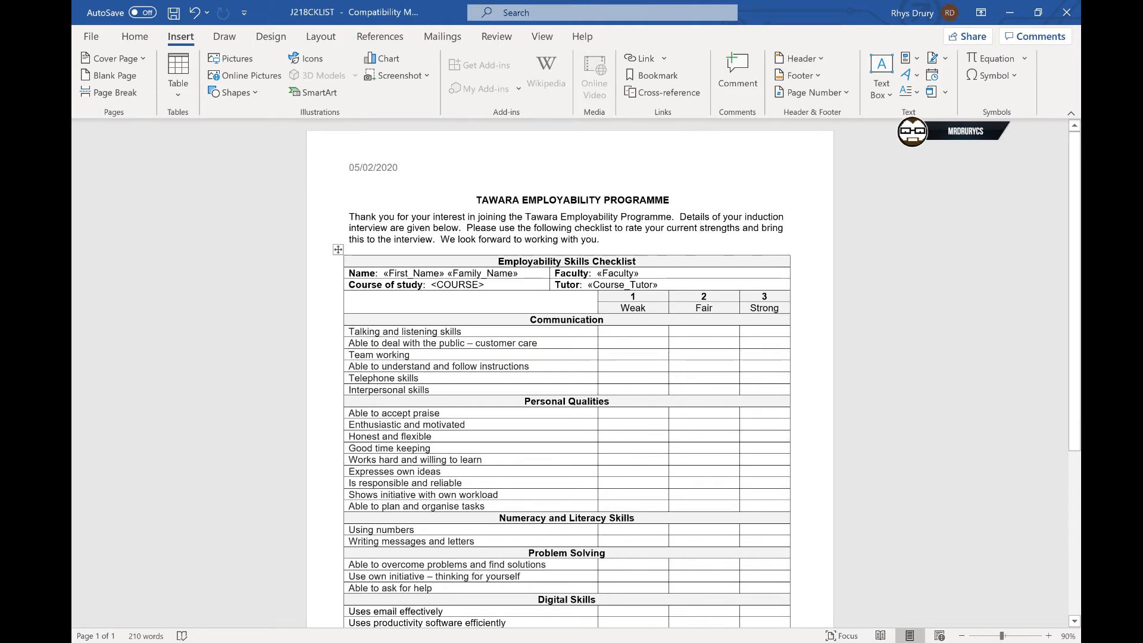
scroll(511, 414, "down", 5)
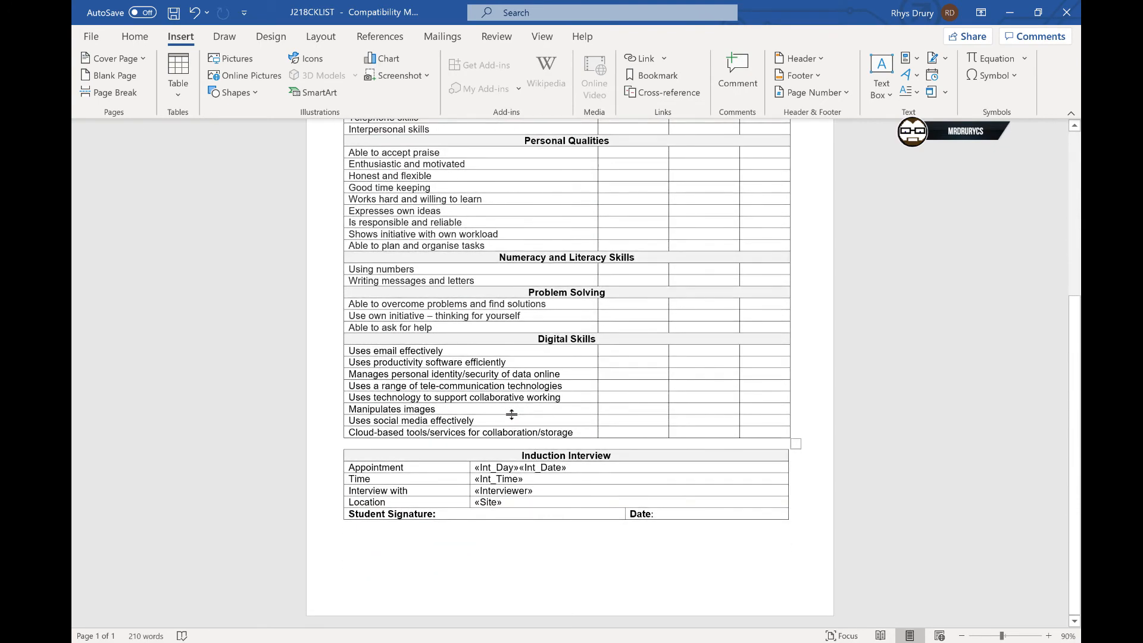
scroll(571, 369, "up", 5)
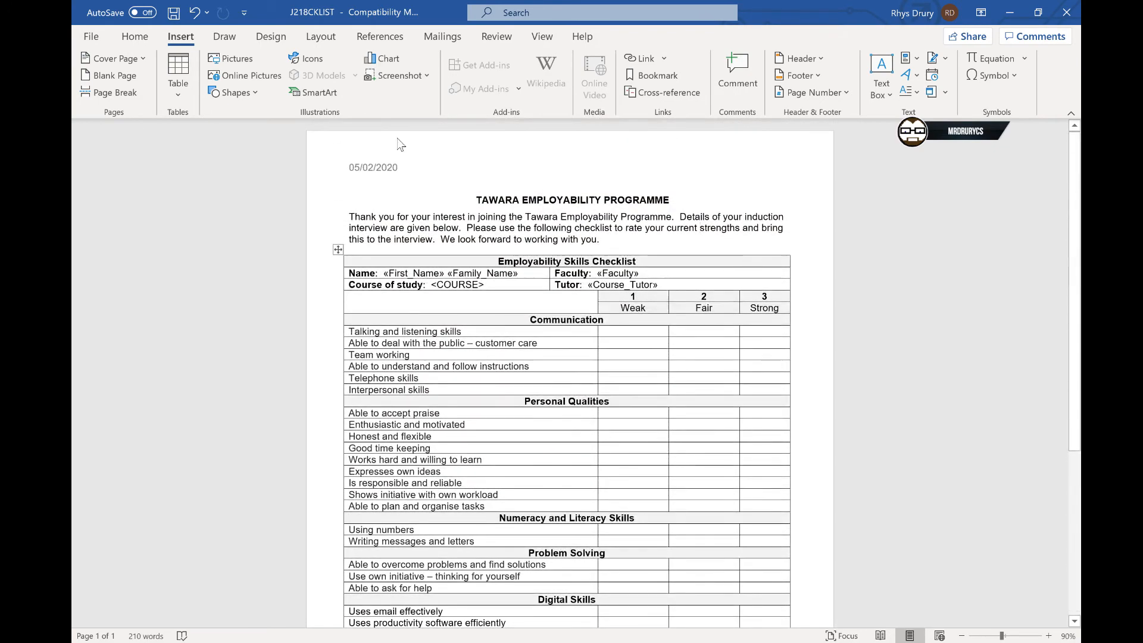
- Replace the <COURSE> placeholder after Course of study with the Course merge field
left_click(439, 39)
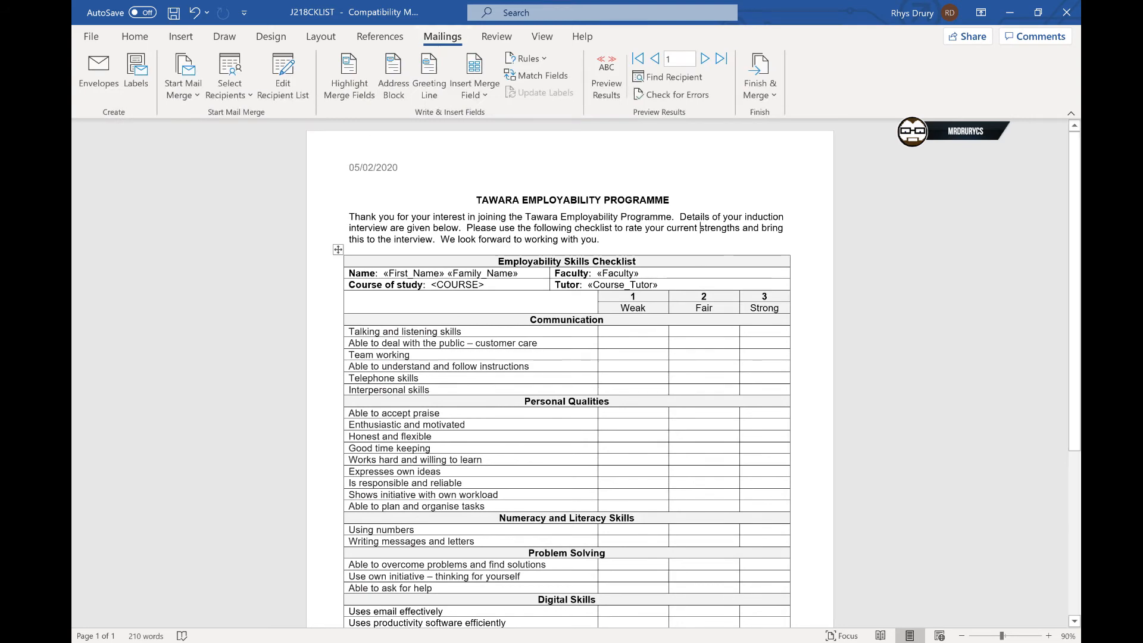
key("alt+Tab")
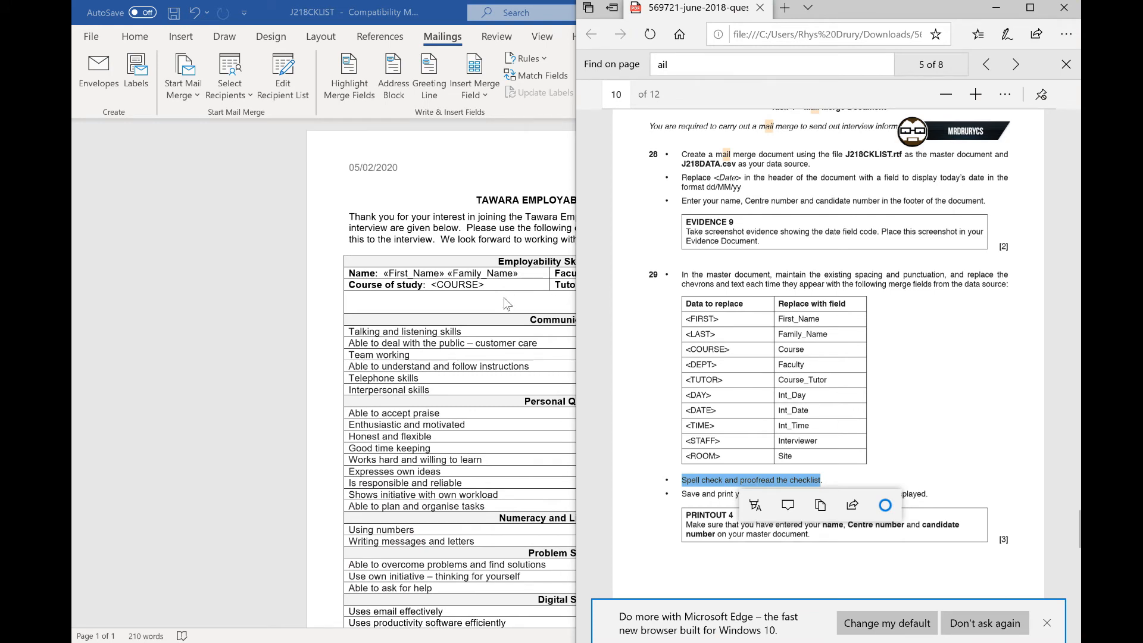
key("alt+Tab")
left_click_drag(484, 285, 431, 285)
key("BackSpace")
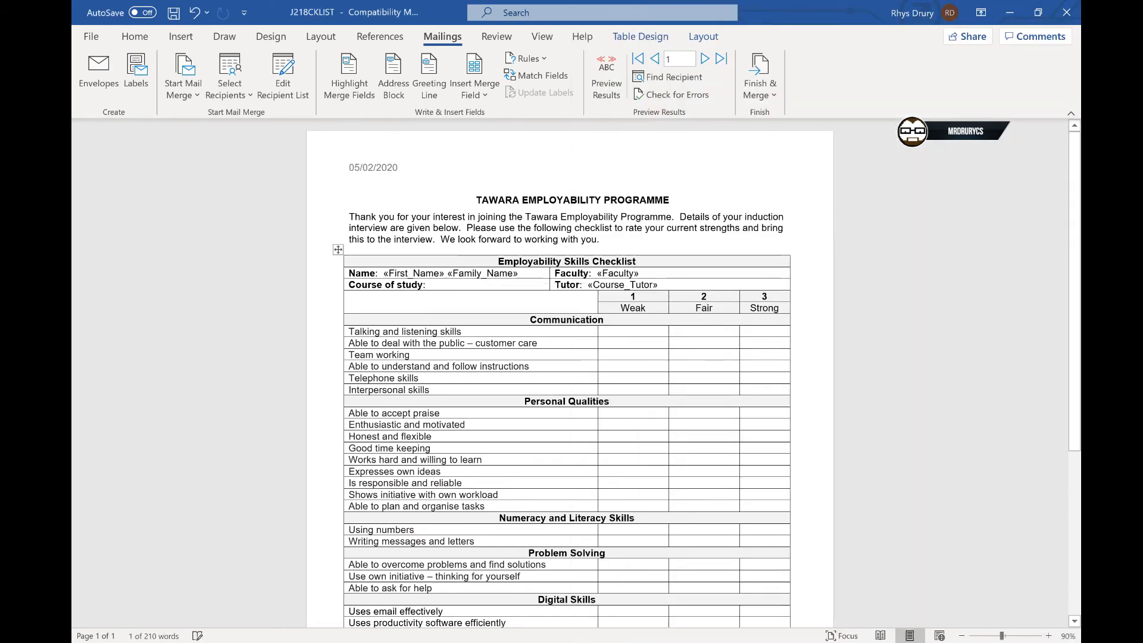
left_click(480, 96)
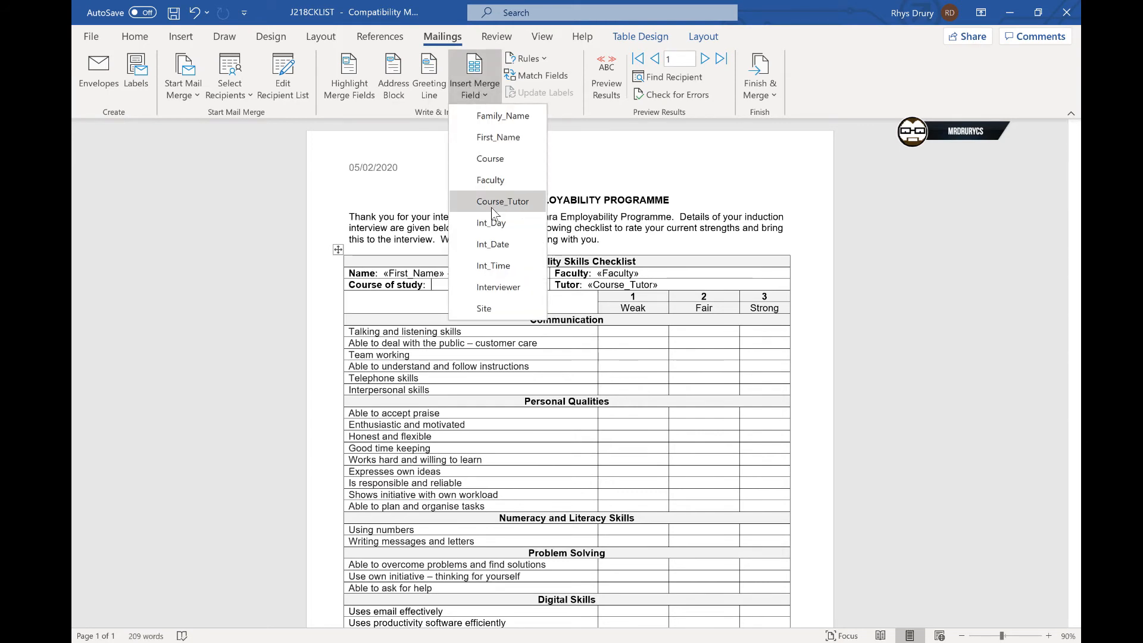
left_click(488, 157)
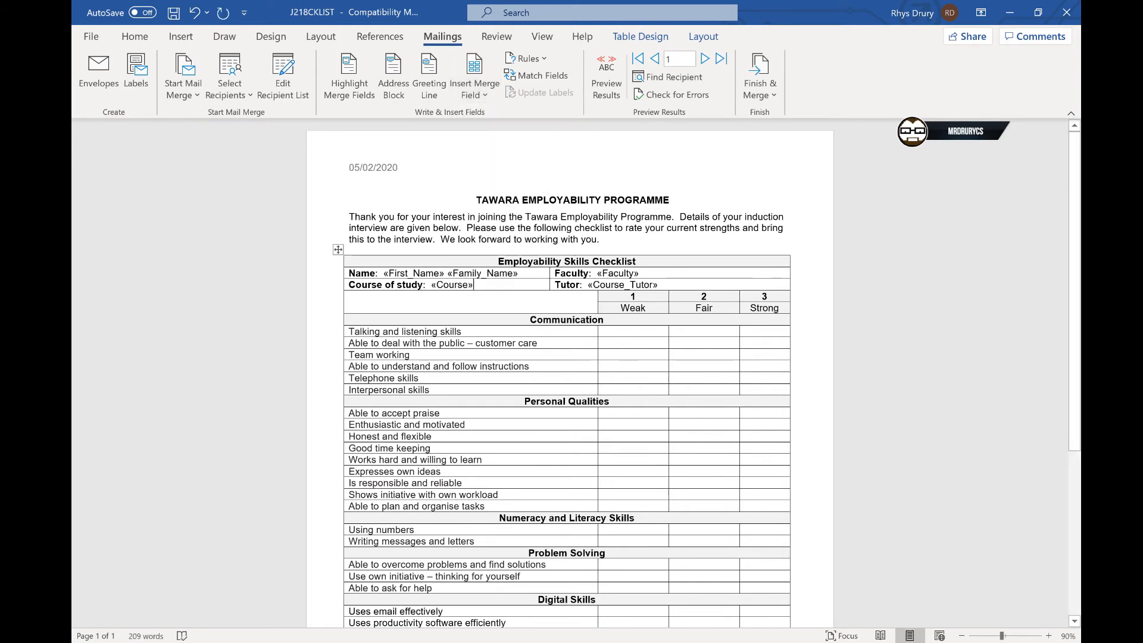
- Preview the merged results and step through the recipient records to check the filled-in fields
left_click(608, 91)
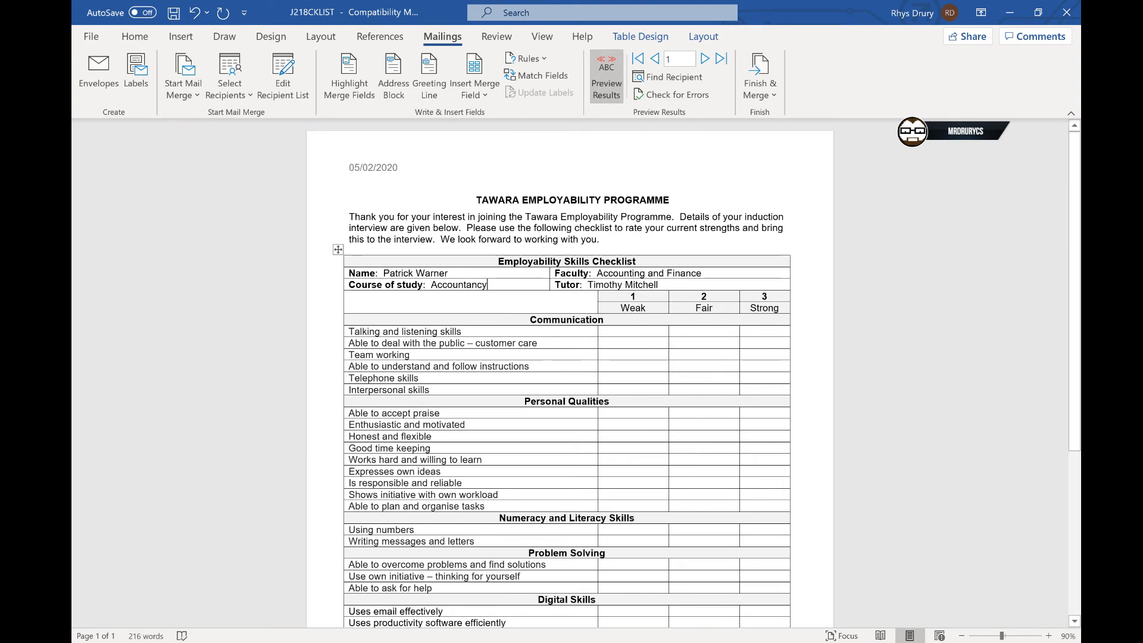
scroll(570, 373, "down", 7)
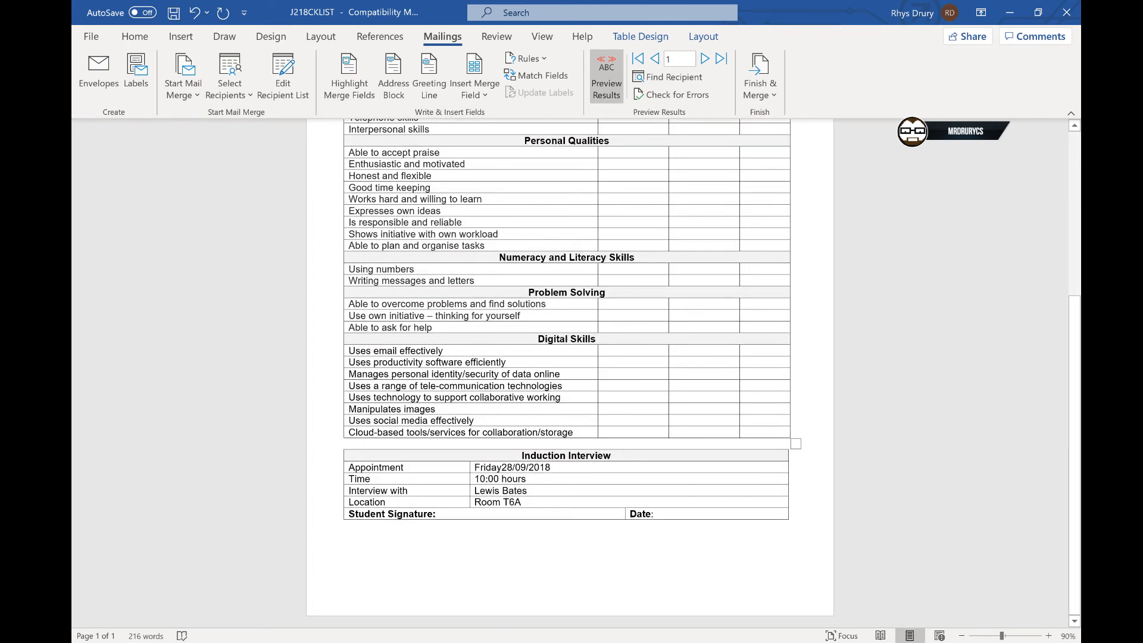
left_click(502, 468)
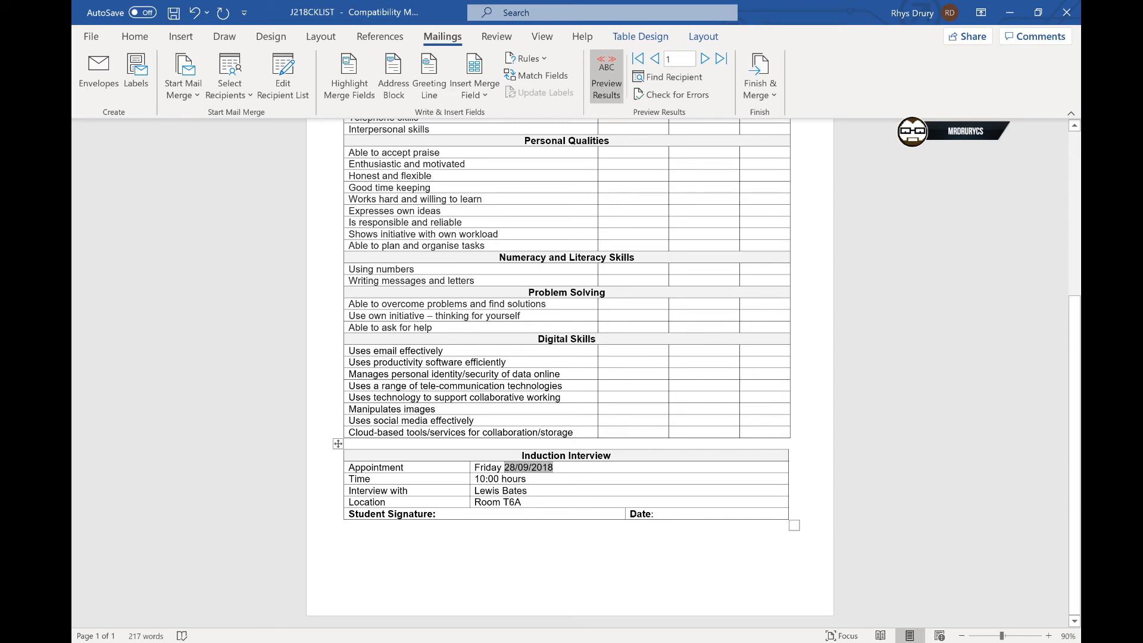
scroll(730, 457, "up", 7)
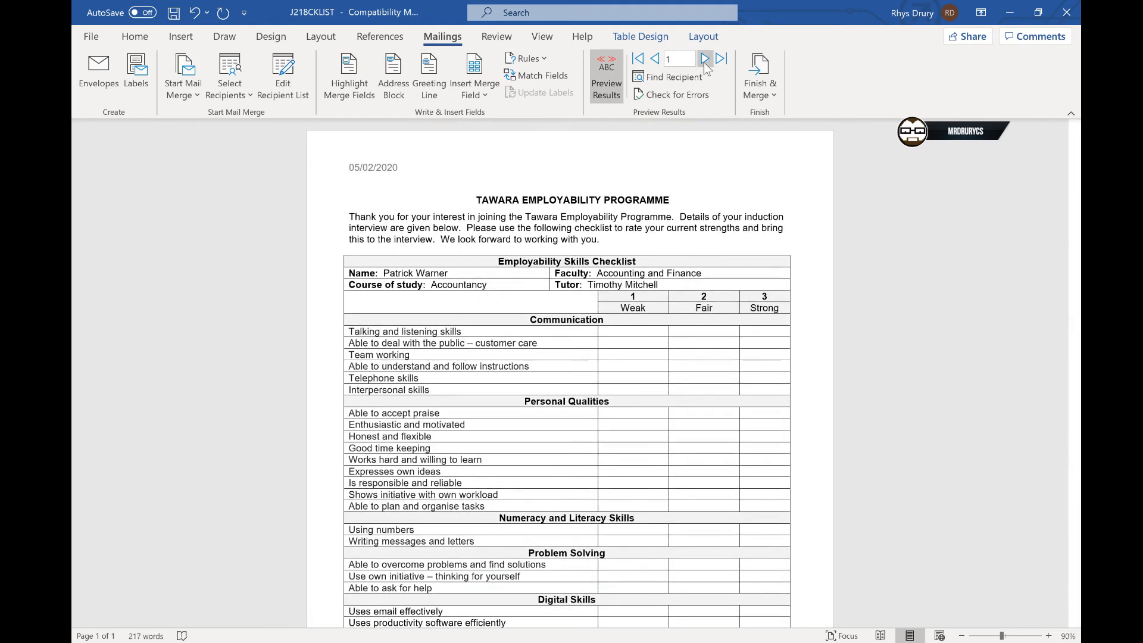
left_click(704, 59)
left_click(704, 60)
left_click(704, 59)
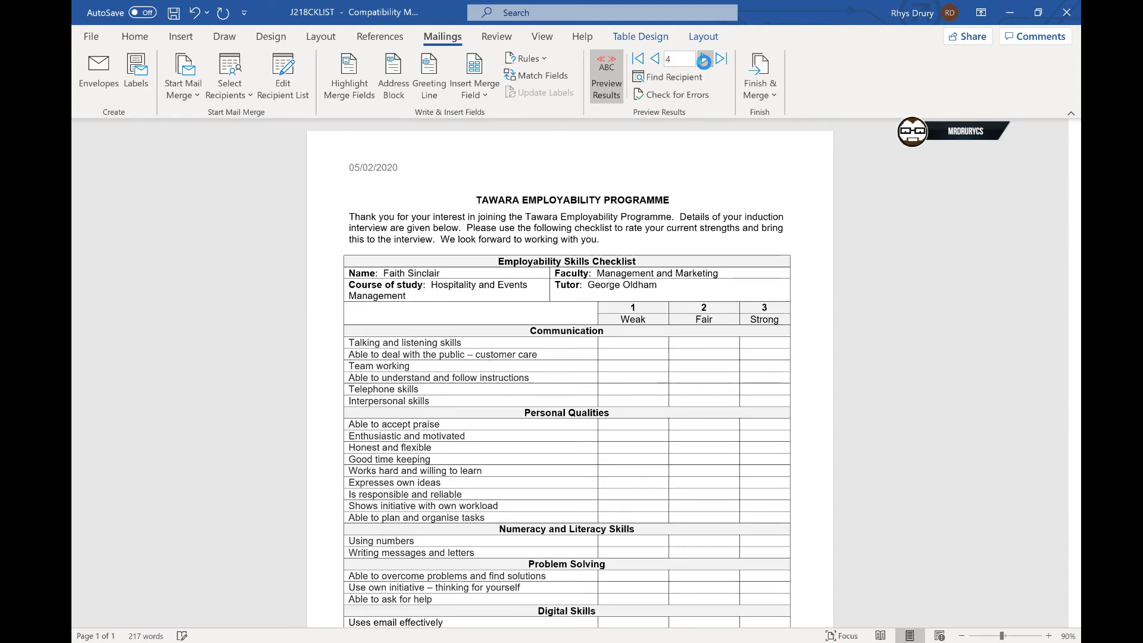
left_click(704, 60)
left_click(704, 60)
left_click(704, 59)
left_click(704, 59)
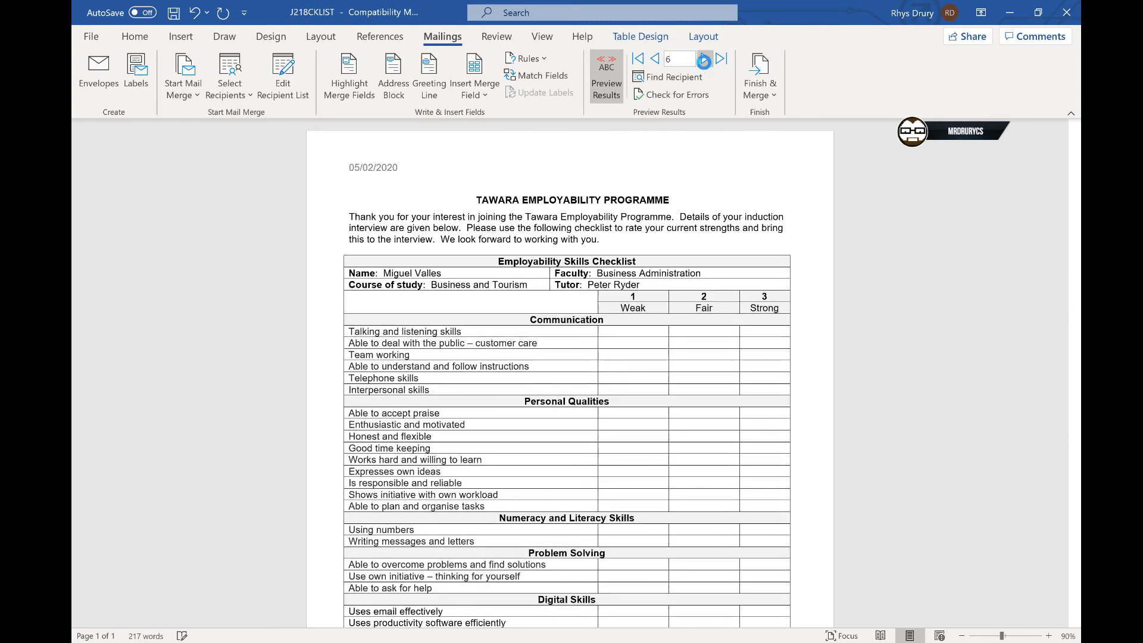
left_click(704, 60)
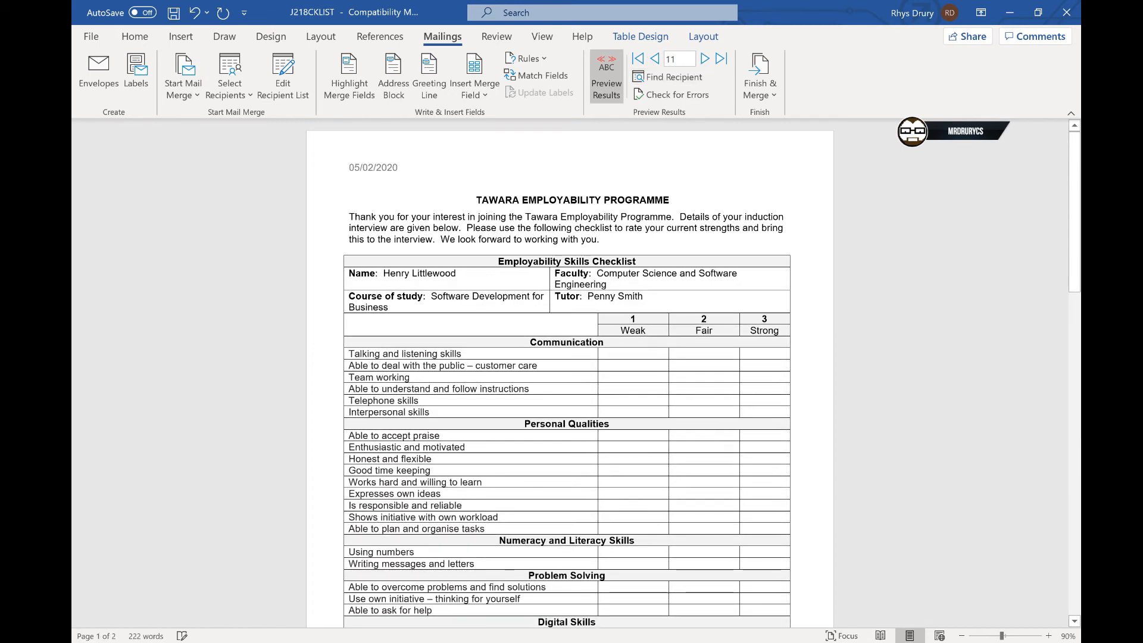
- Review the task instructions for the remaining mail merge requirements
key("alt+Tab")
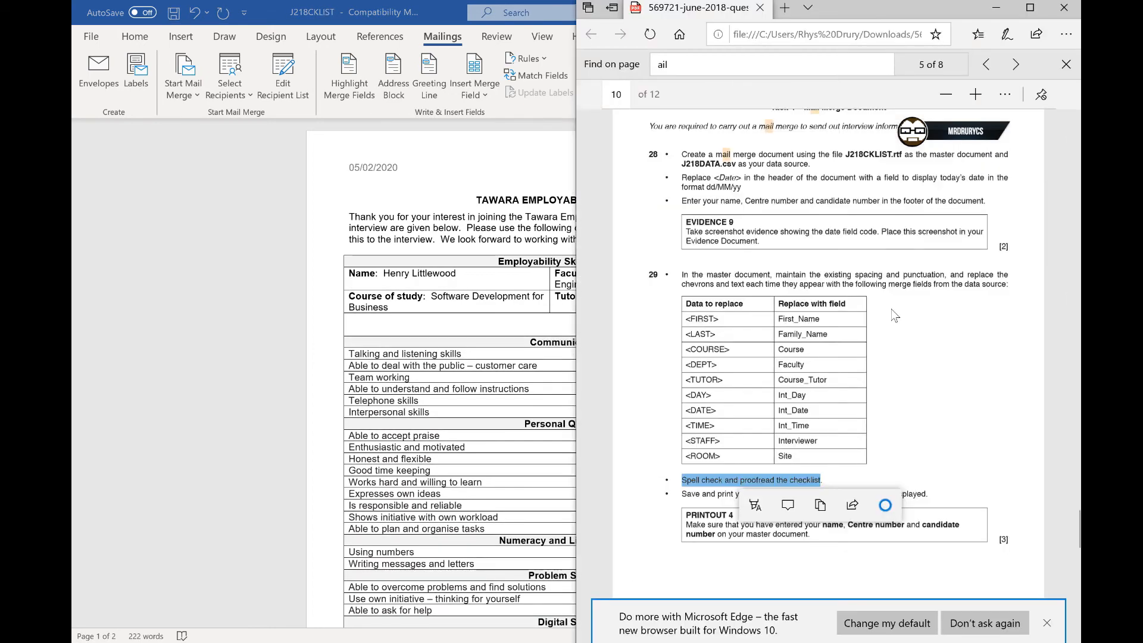
scroll(894, 316, "down", 3)
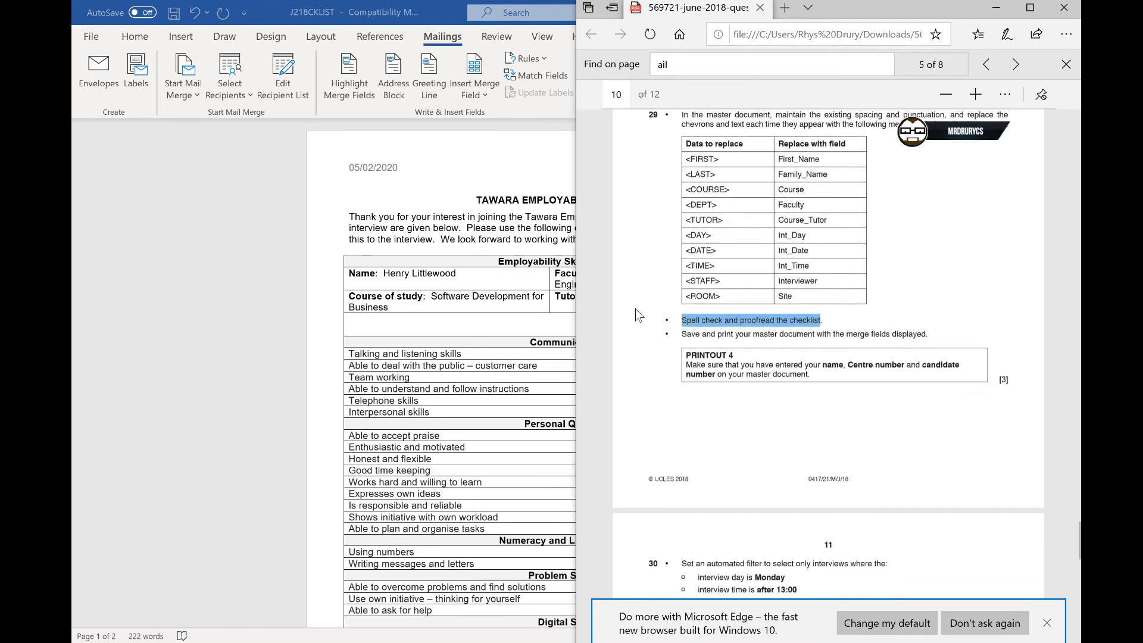
left_click(497, 241)
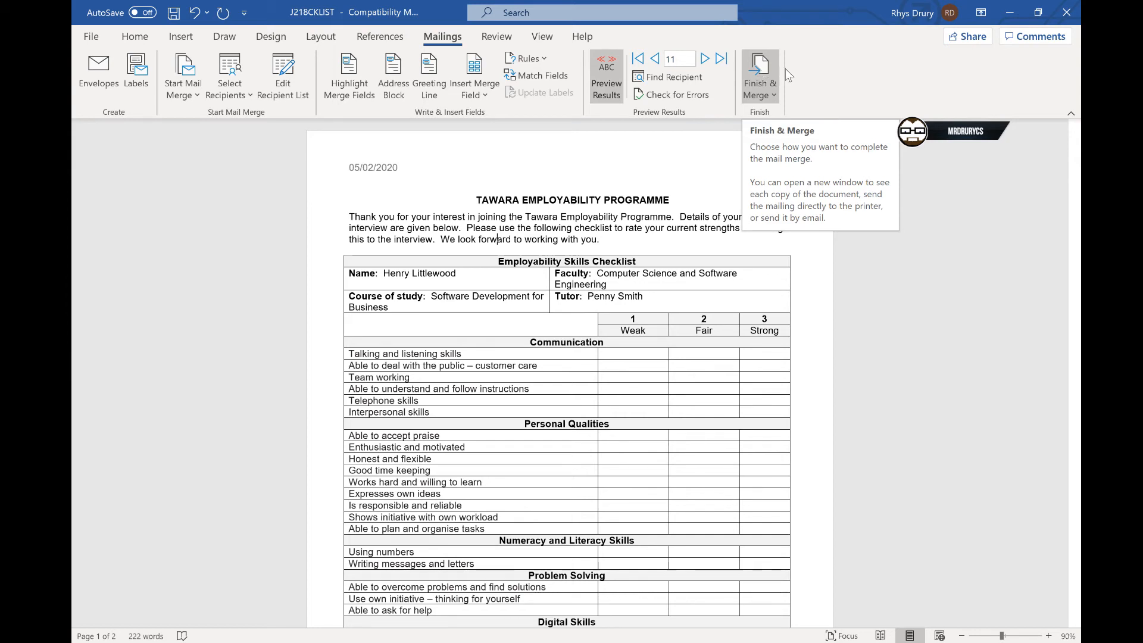
left_click(761, 72)
left_click(789, 137)
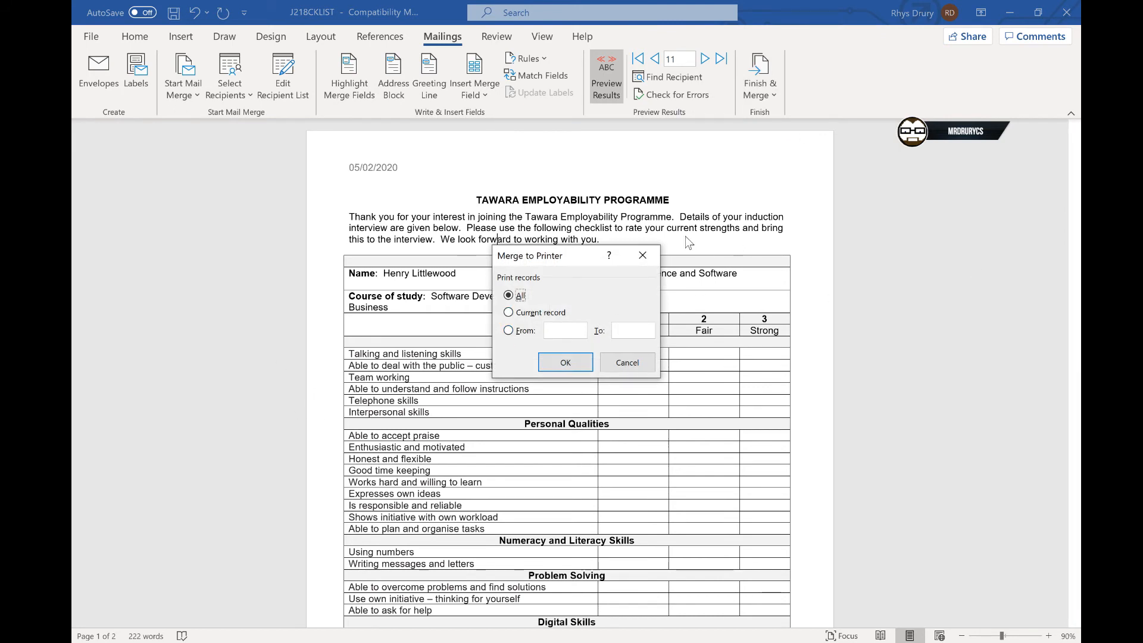
left_click(642, 254)
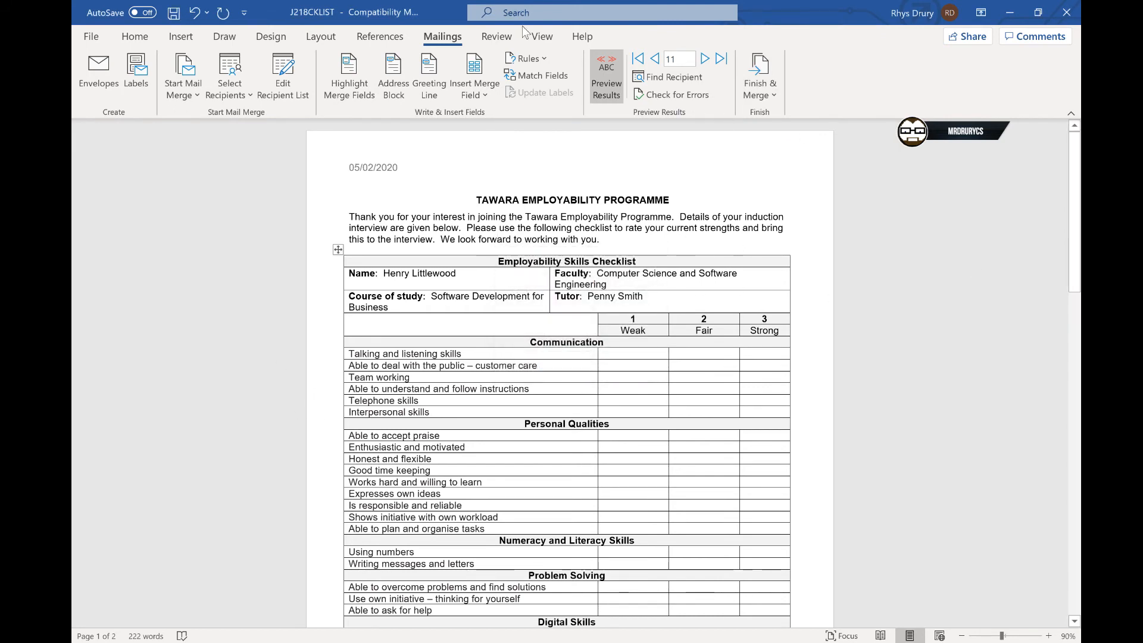
- Turn off the results preview and view the print preview of the master document with merge fields
left_click(606, 82)
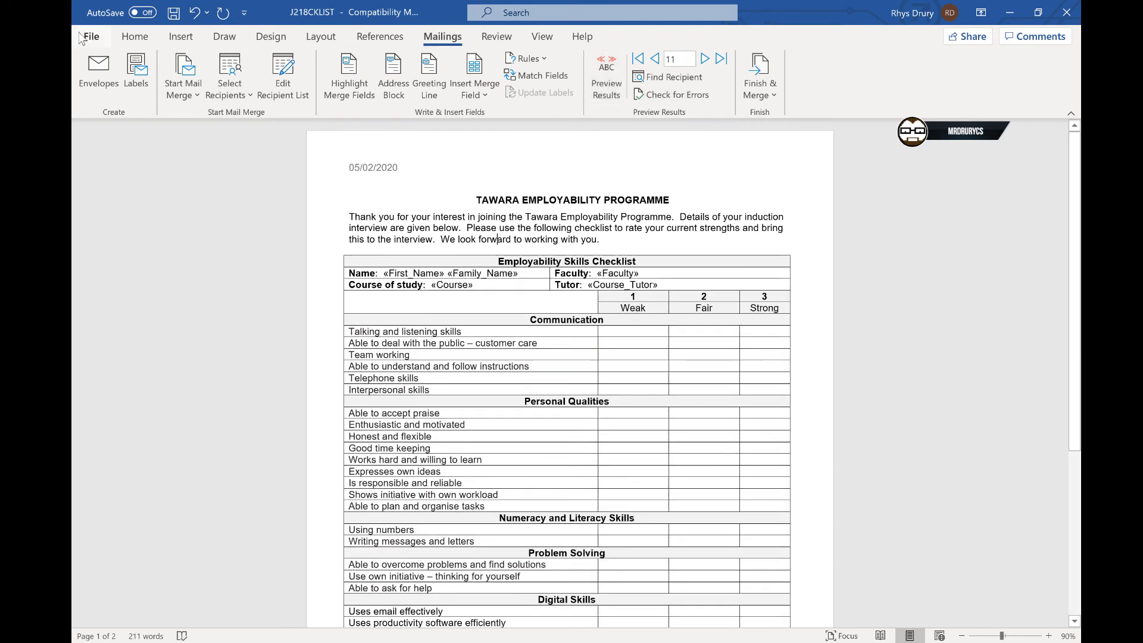
left_click(100, 45)
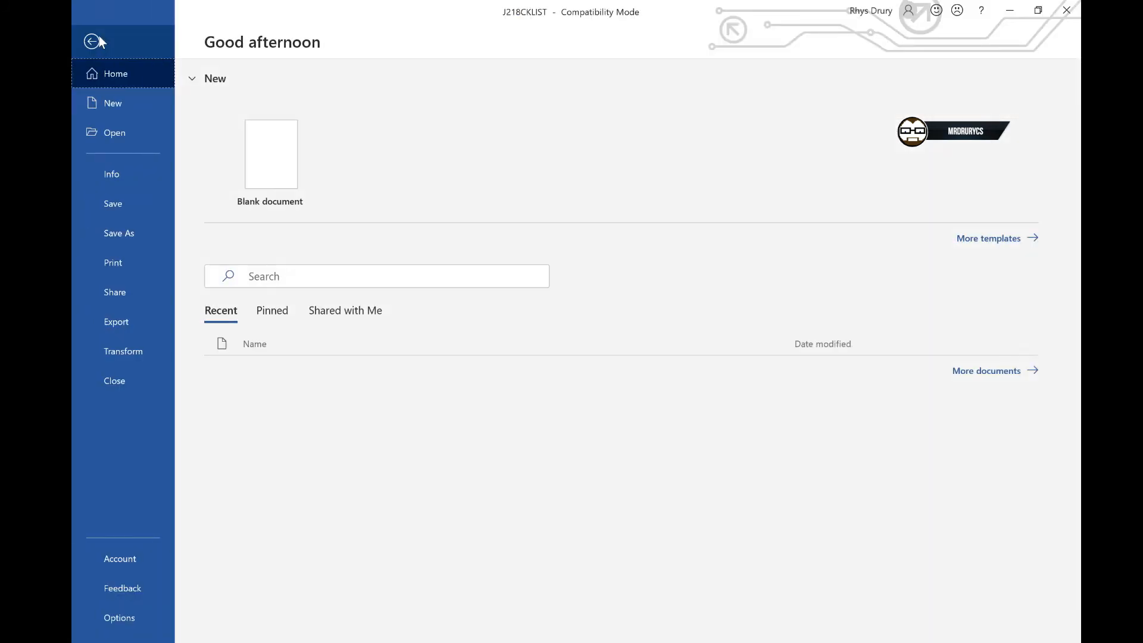
left_click(116, 269)
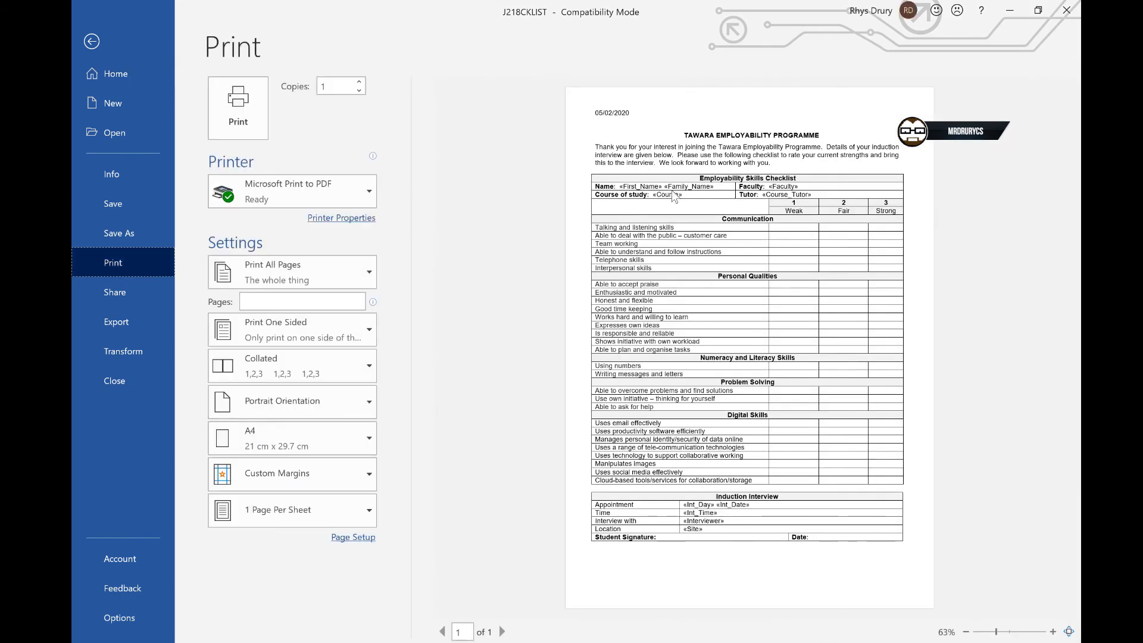
key("Escape")
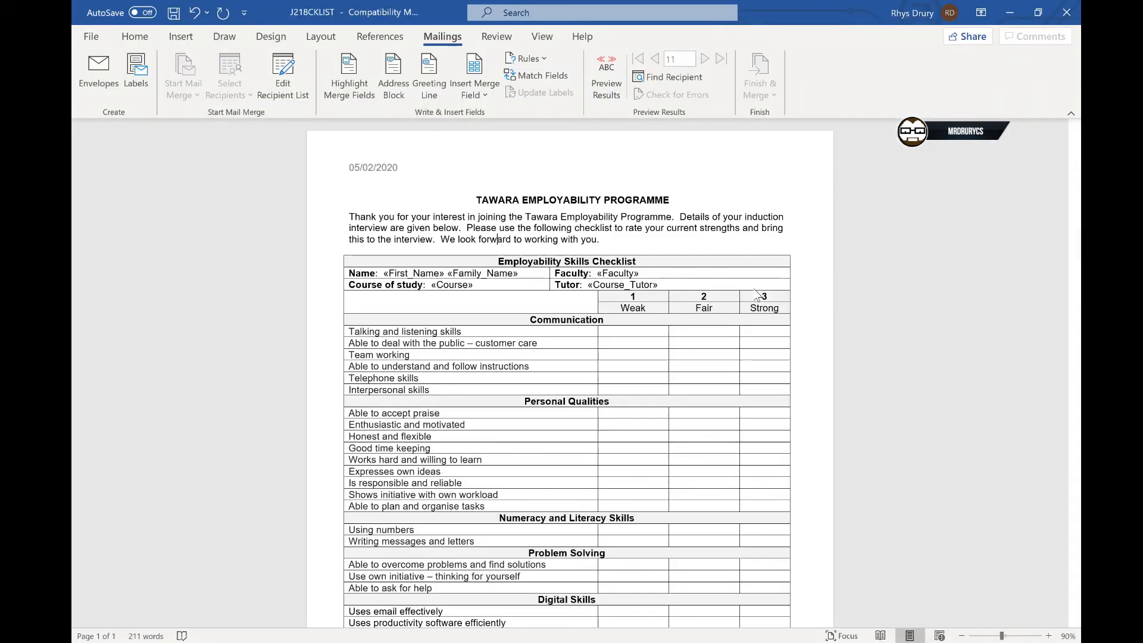